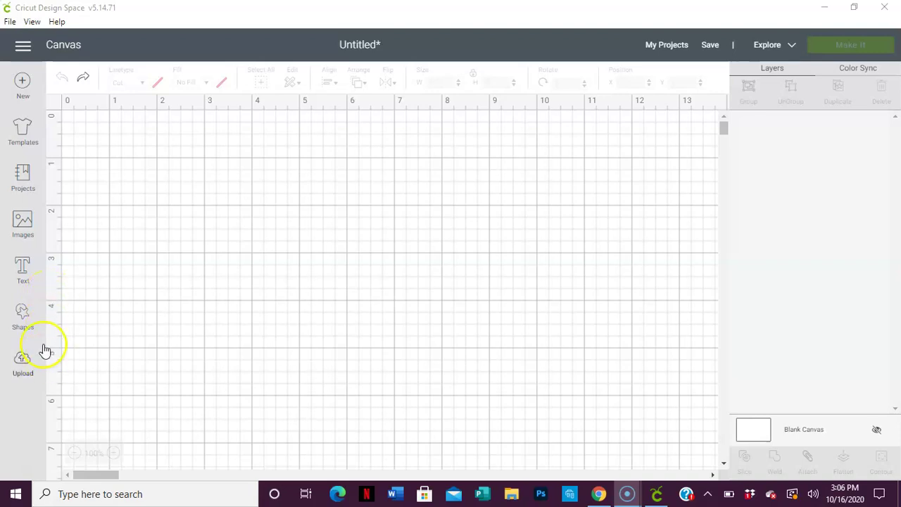
# Insert a circle shape on the canvas and set its fill to Print.
pyautogui.click(25, 322)
pyautogui.click(119, 231)
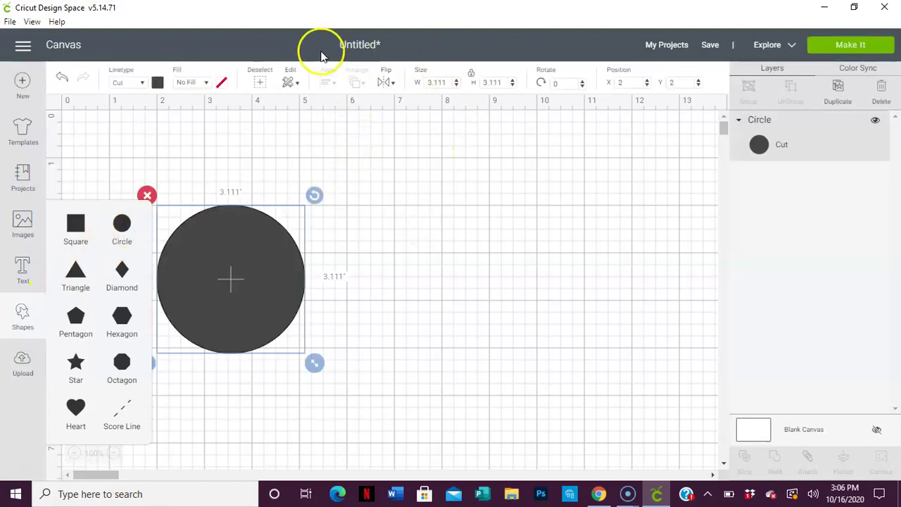
pyautogui.click(200, 83)
pyautogui.click(201, 116)
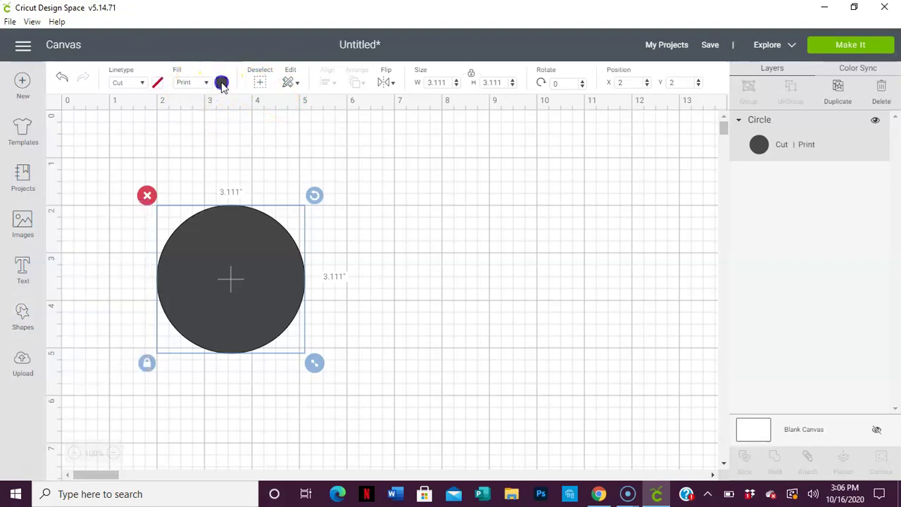
# Fill the circle with the blue and pink mermaid-scale pattern.
pyautogui.click(221, 83)
pyautogui.click(283, 131)
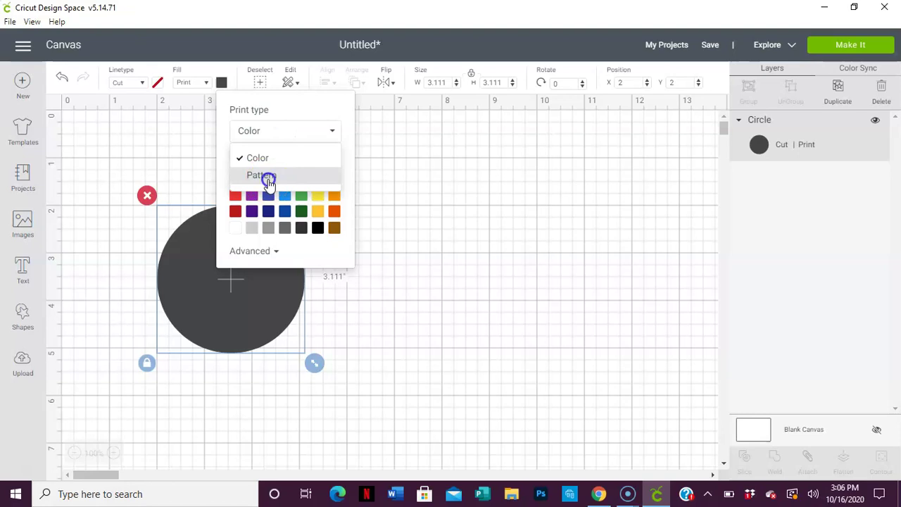
pyautogui.click(270, 182)
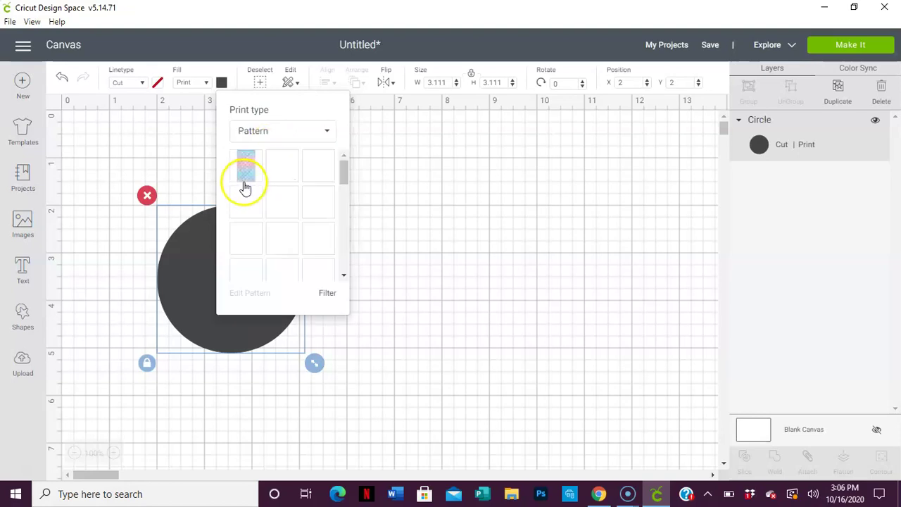
pyautogui.click(244, 174)
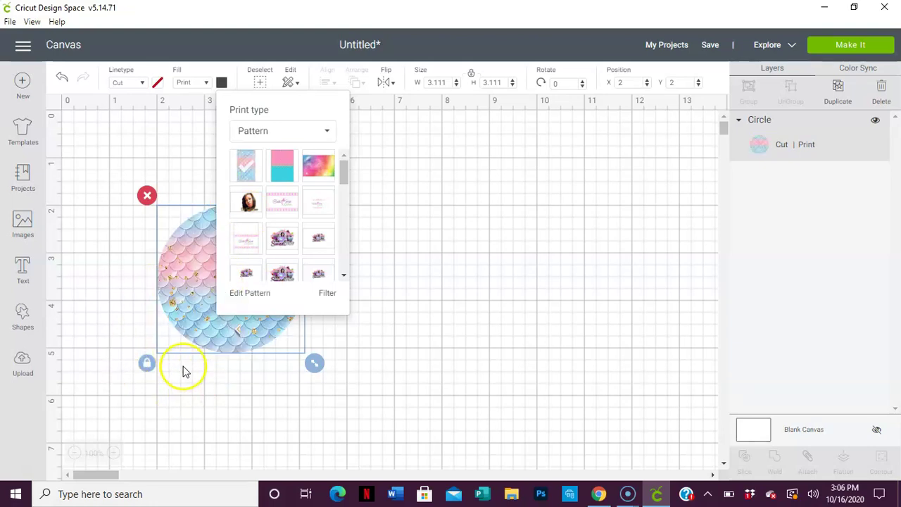
pyautogui.click(303, 414)
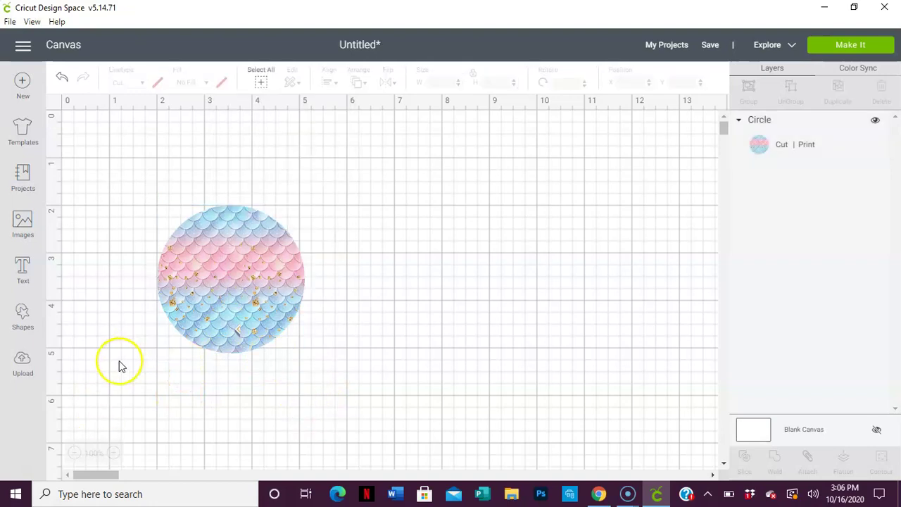
# Insert the recently uploaded pink and orange mermaid silhouette image onto the canvas.
pyautogui.click(21, 364)
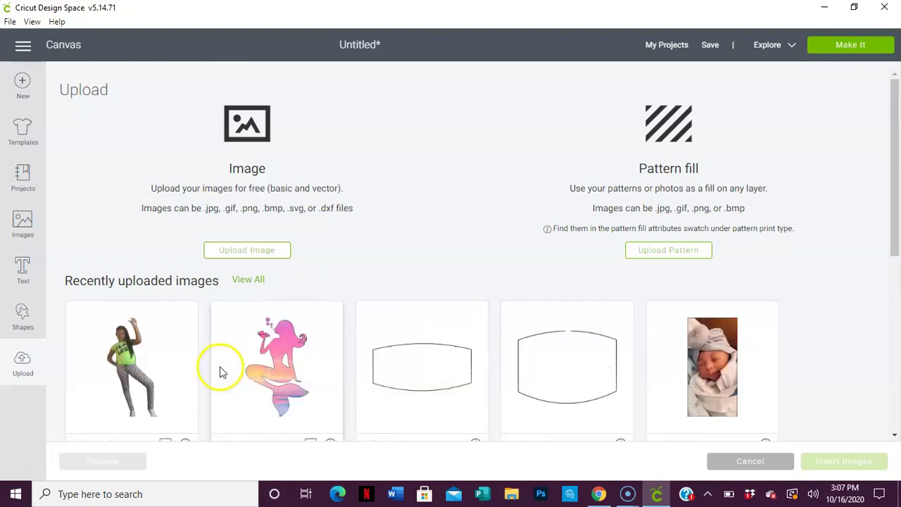
pyautogui.click(221, 368)
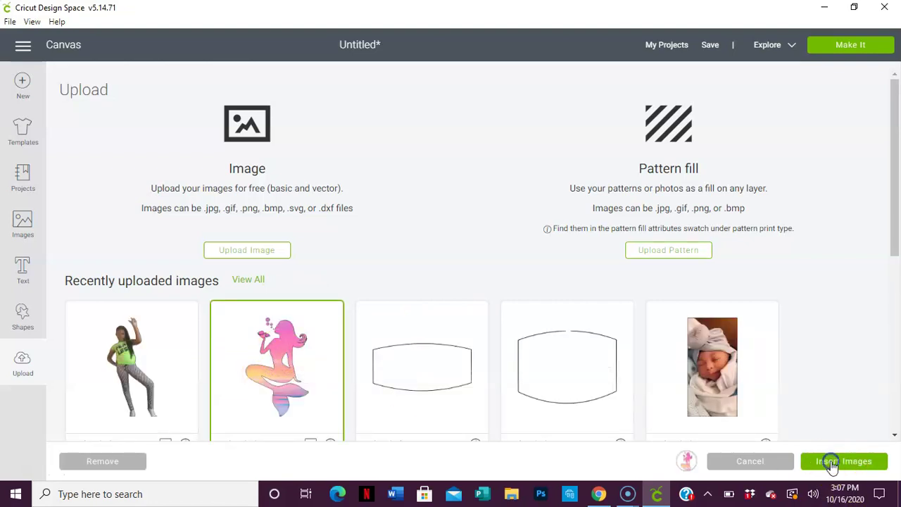
pyautogui.click(833, 463)
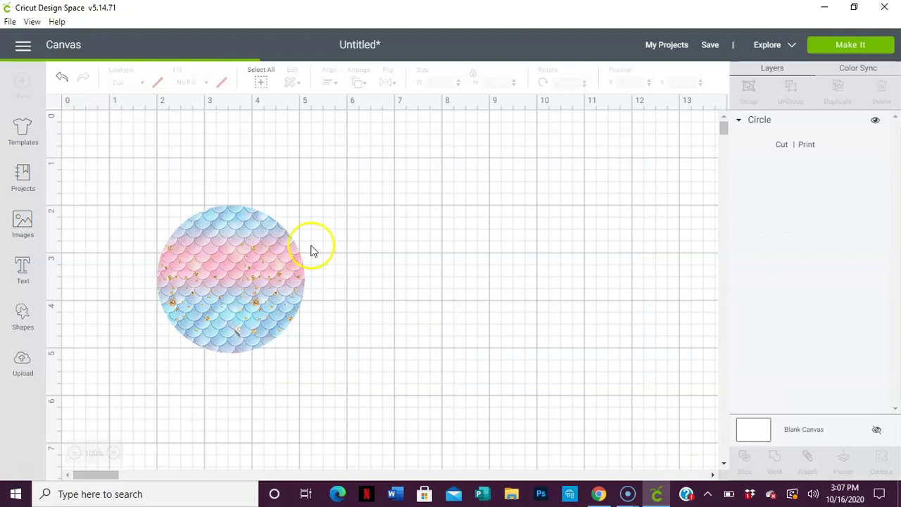
# Scale the mermaid to about 2.3 by 2.6 inches and position it inside the patterned circle.
pyautogui.click(267, 257)
pyautogui.moveTo(311, 427); pyautogui.dragTo(290, 350)
pyautogui.click(247, 303)
pyautogui.moveTo(239, 280); pyautogui.dragTo(242, 307)
pyautogui.click(244, 382)
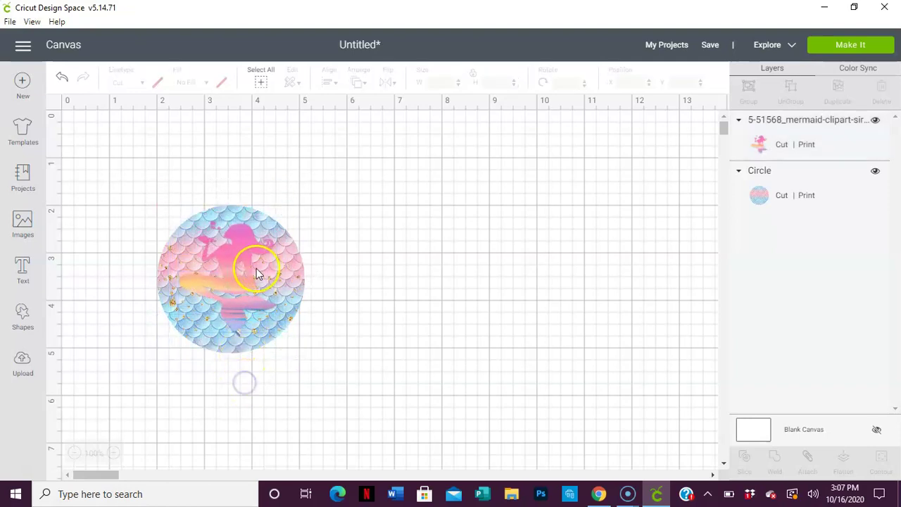
pyautogui.moveTo(237, 264)
pyautogui.mouseDown()
pyautogui.moveTo(233, 278)
pyautogui.moveTo(232, 267)
pyautogui.mouseUp()
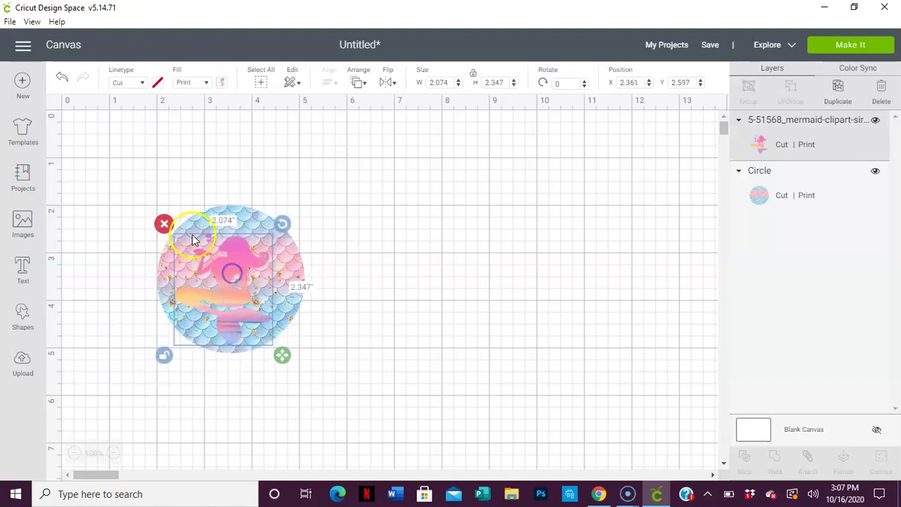
pyautogui.moveTo(286, 354)
pyautogui.mouseDown()
pyautogui.moveTo(302, 376)
pyautogui.moveTo(294, 366)
pyautogui.mouseUp()
pyautogui.moveTo(246, 270)
pyautogui.mouseDown()
pyautogui.moveTo(243, 253)
pyautogui.moveTo(239, 262)
pyautogui.mouseUp()
pyautogui.click(408, 278)
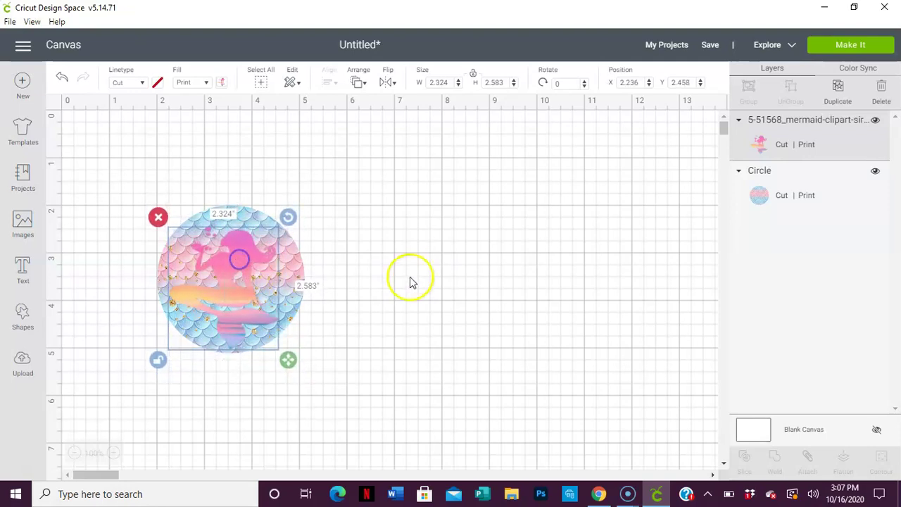
# Align the mermaid and the circle with each other using Center Horizontally and Center Vertically.
pyautogui.moveTo(115, 186); pyautogui.dragTo(436, 402)
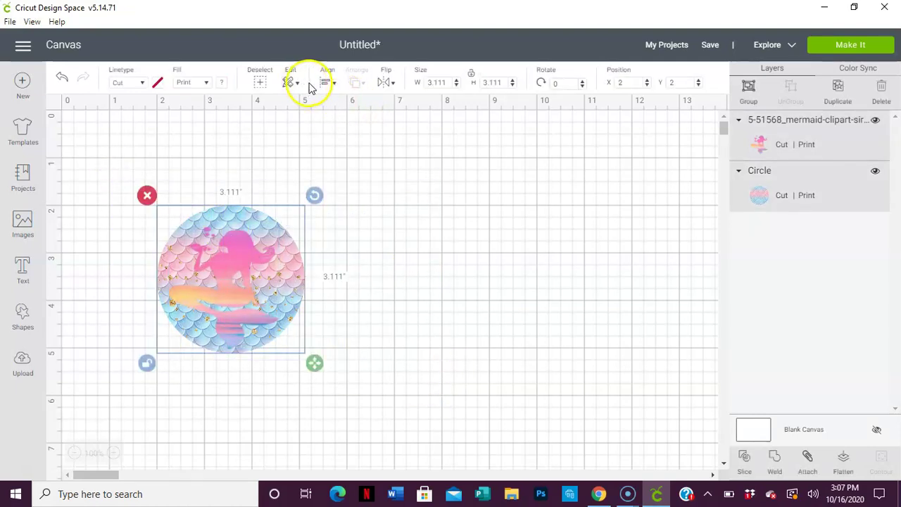
pyautogui.click(336, 84)
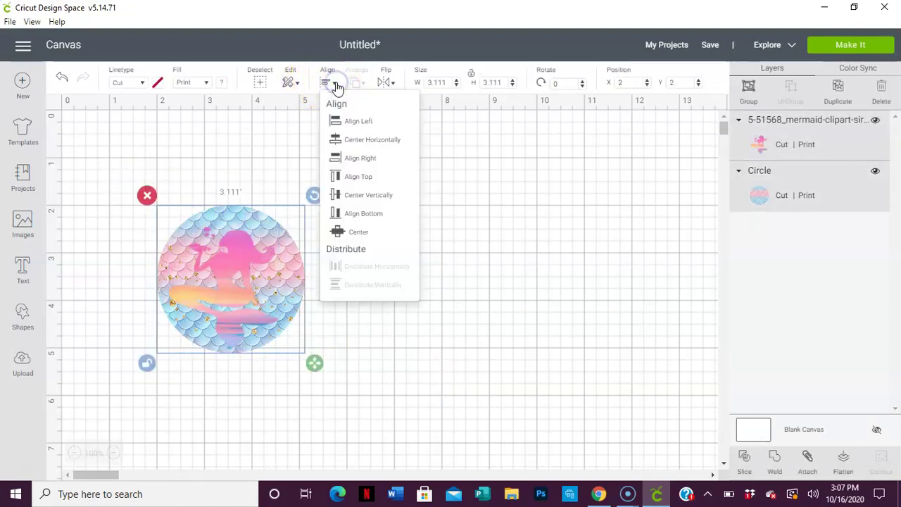
pyautogui.click(349, 141)
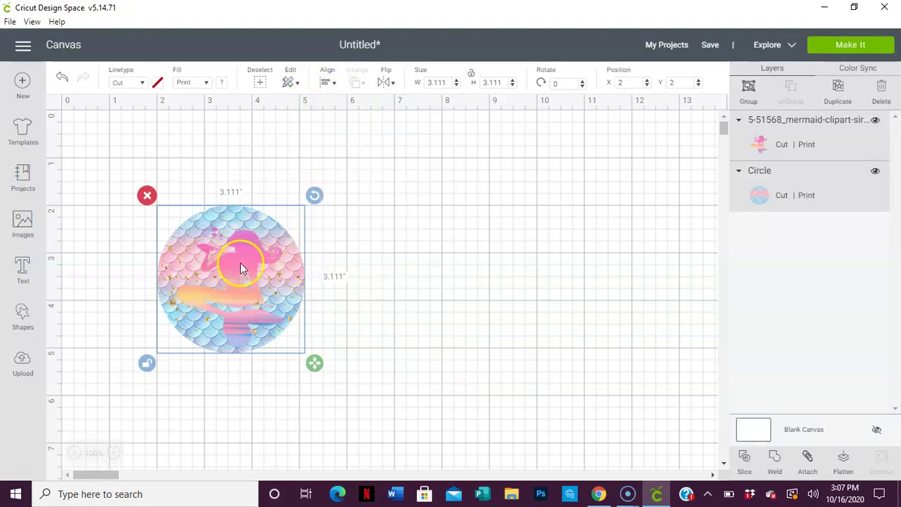
pyautogui.click(334, 84)
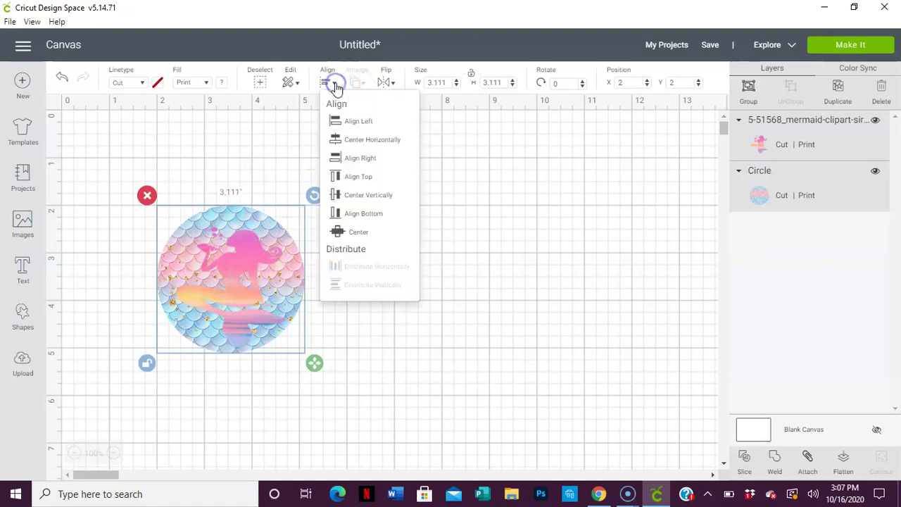
pyautogui.click(366, 195)
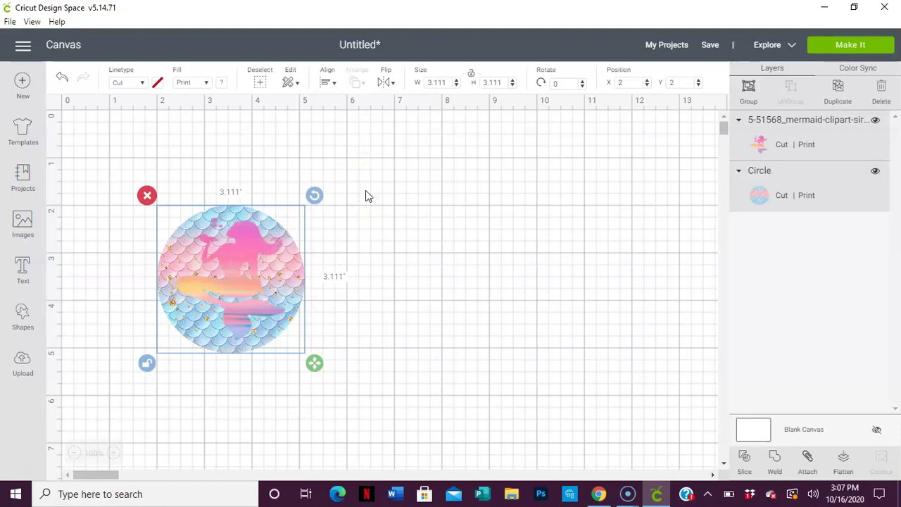
pyautogui.click(330, 85)
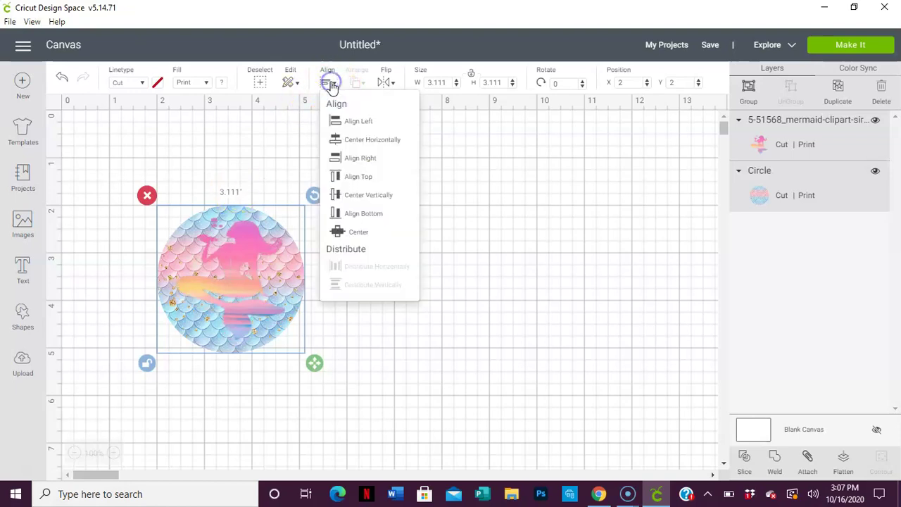
pyautogui.click(375, 140)
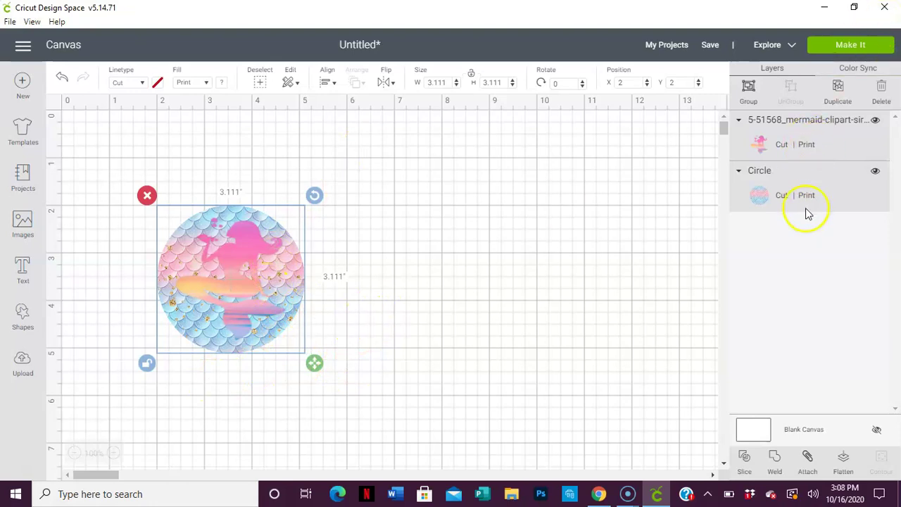
# Flatten the mermaid and circle into one printable image and set its size to 2 by 2 inches with the proportions unlocked.
pyautogui.click(842, 466)
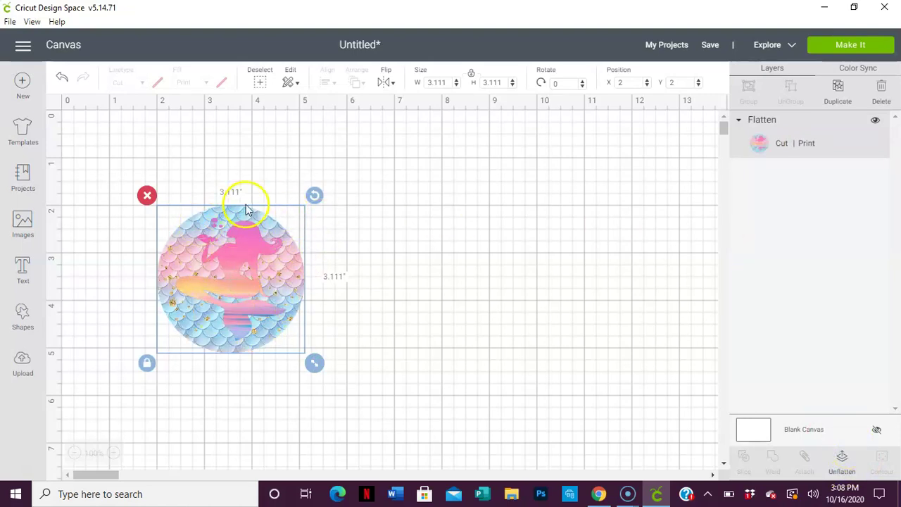
pyautogui.click(472, 76)
pyautogui.click(454, 83)
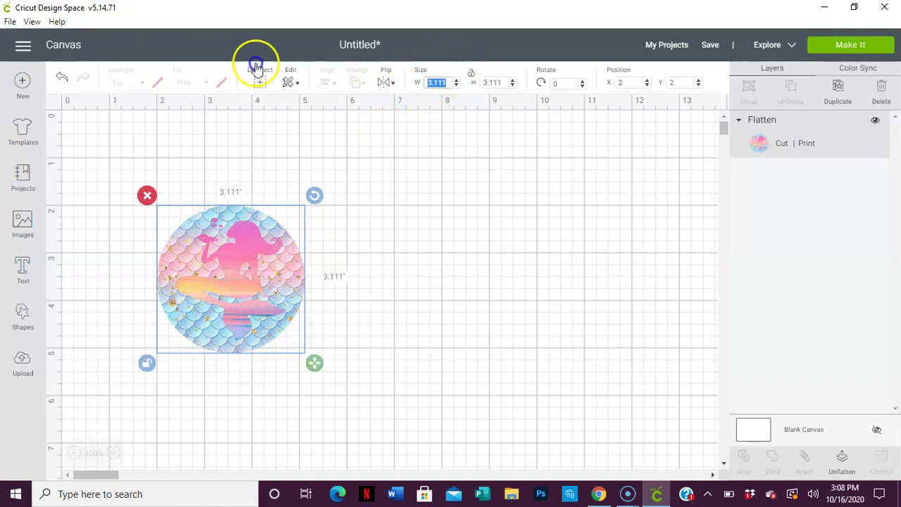
pyautogui.write('2')
pyautogui.press('Tab')
pyautogui.write('2')
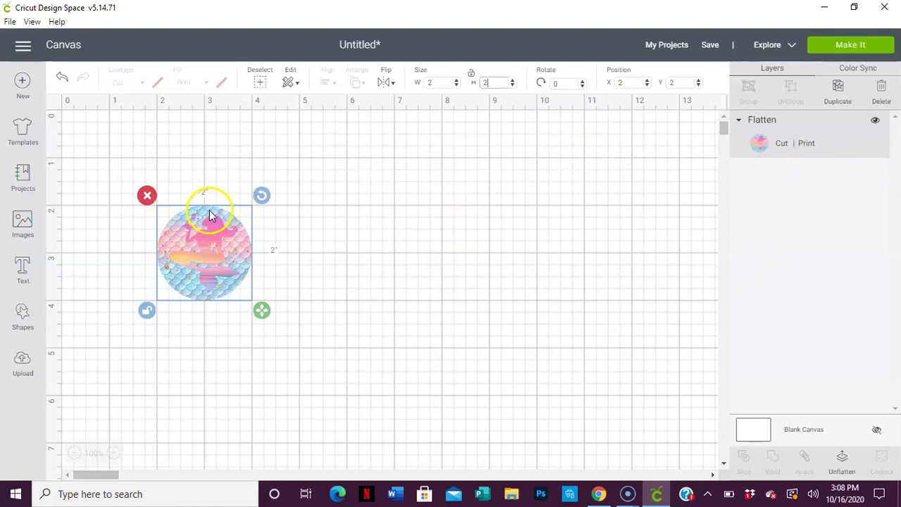
pyautogui.click(467, 260)
# Duplicate the flattened circle, then repeatedly duplicate all existing copies together until there are eight circles.
pyautogui.moveTo(134, 181); pyautogui.dragTo(354, 338)
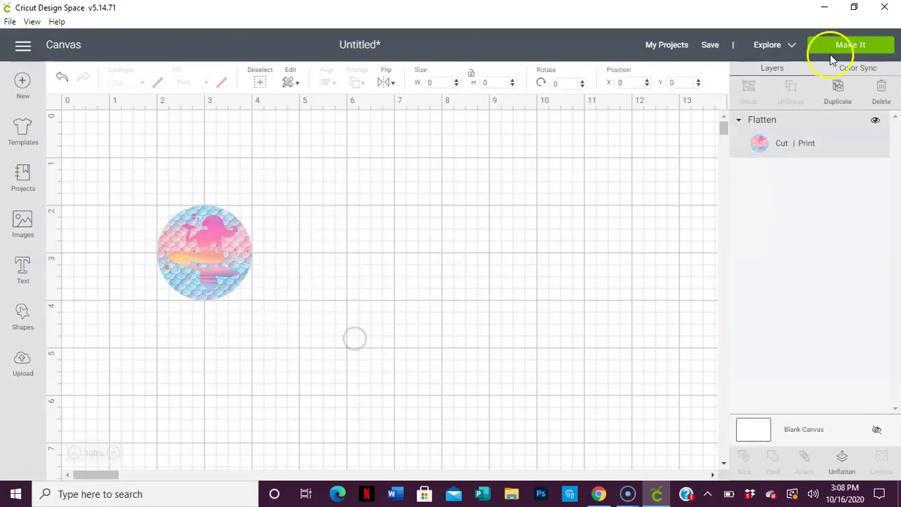
pyautogui.click(836, 102)
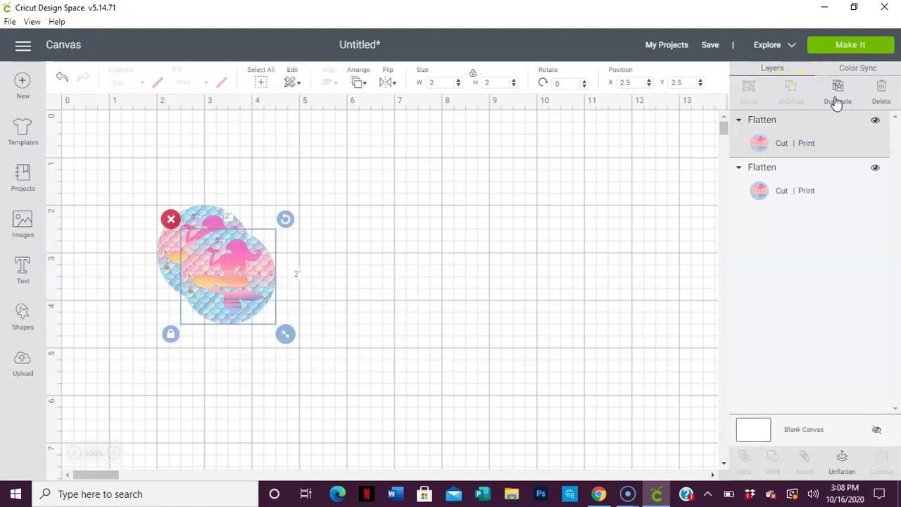
pyautogui.moveTo(121, 169); pyautogui.dragTo(373, 362)
pyautogui.click(842, 95)
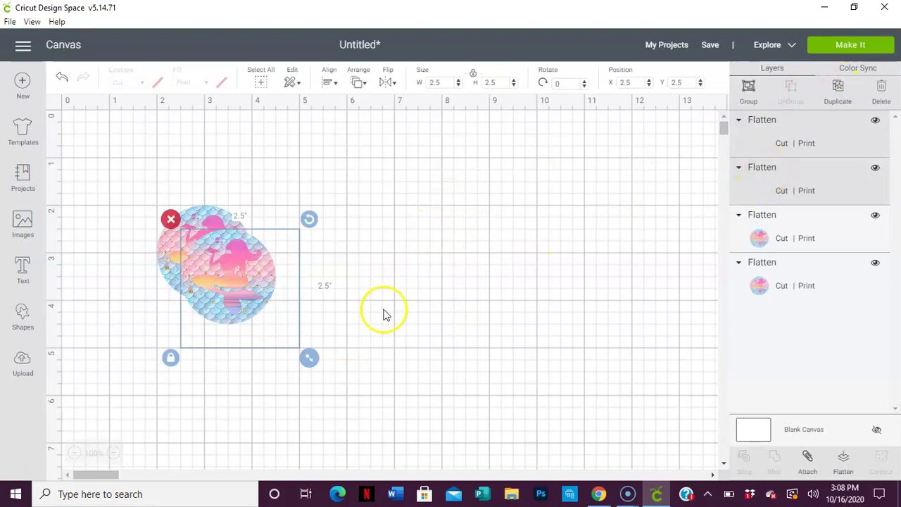
pyautogui.moveTo(104, 155); pyautogui.dragTo(497, 356)
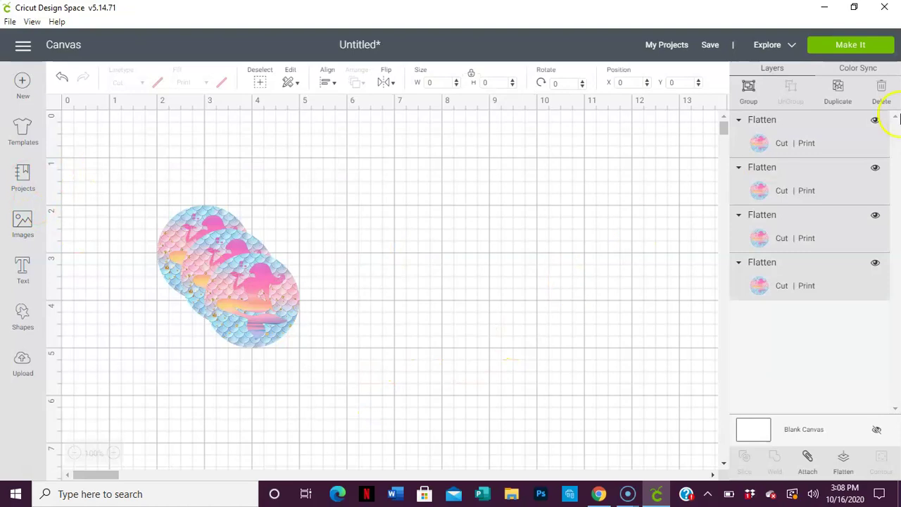
pyautogui.click(838, 95)
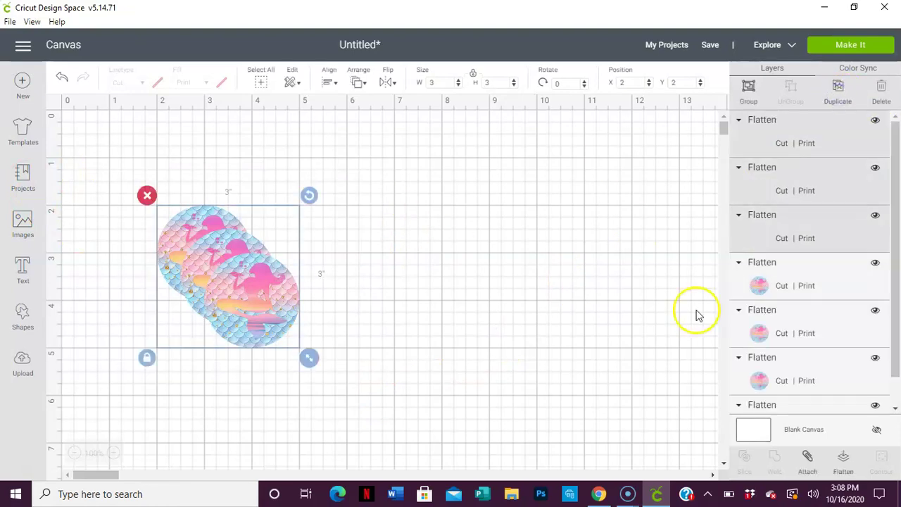
pyautogui.scroll(-5, 539, 268)
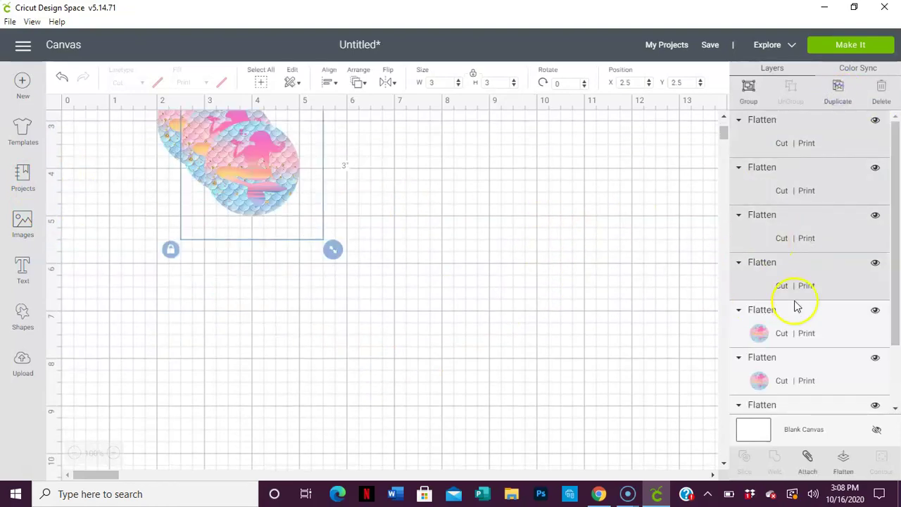
pyautogui.scroll(-3, 794, 306)
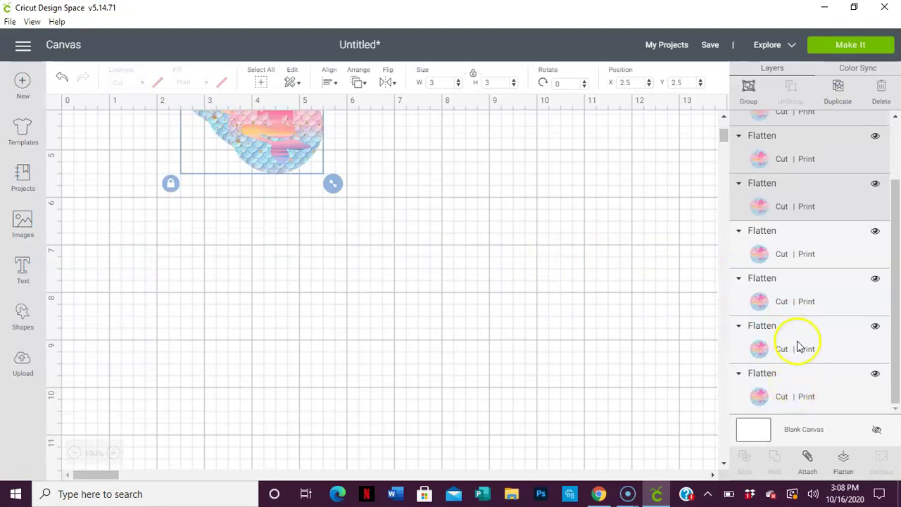
pyautogui.scroll(1, 796, 352)
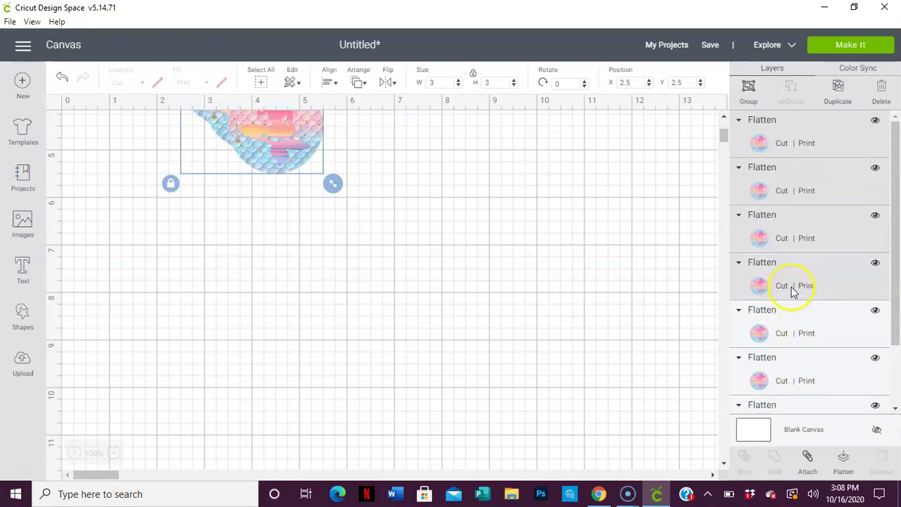
# Duplicate all eight circles together and send the project to the mat preparation view.
pyautogui.click(401, 232)
pyautogui.scroll(5, 374, 232)
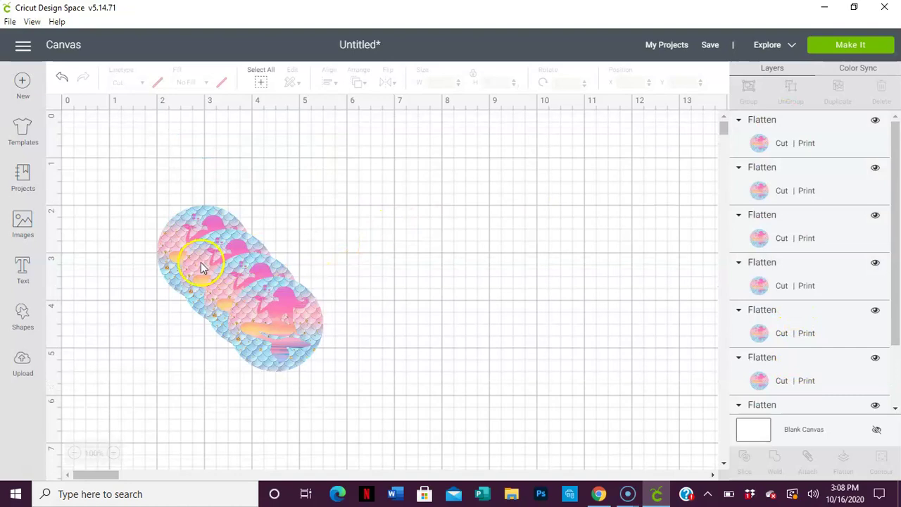
pyautogui.moveTo(129, 192); pyautogui.dragTo(379, 369)
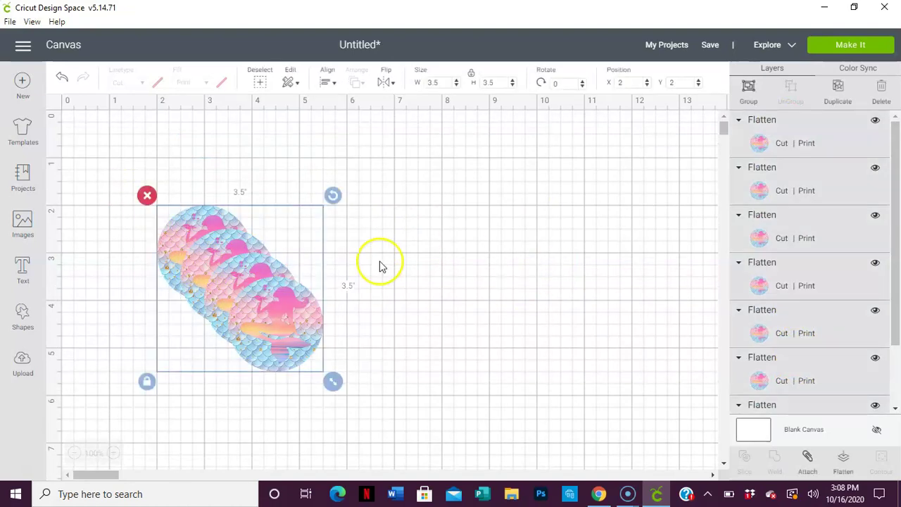
pyautogui.click(840, 104)
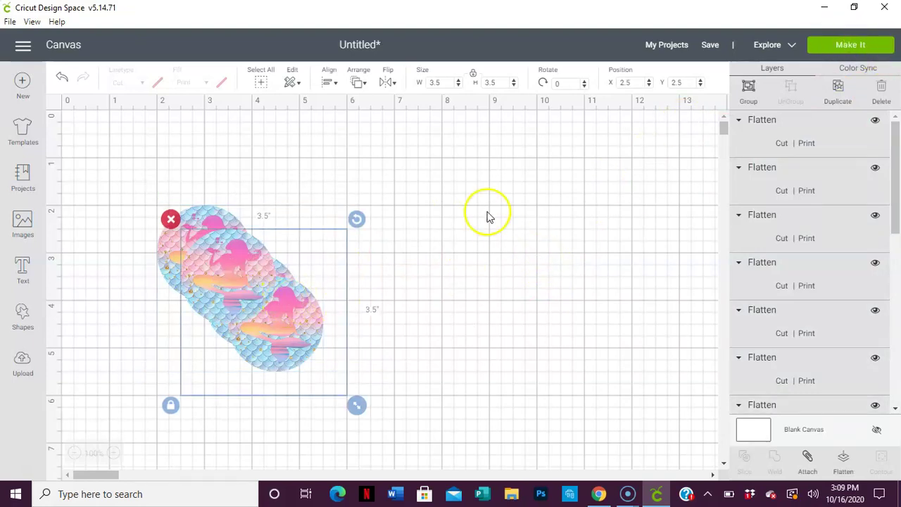
pyautogui.scroll(-3, 810, 284)
pyautogui.scroll(-1, 816, 285)
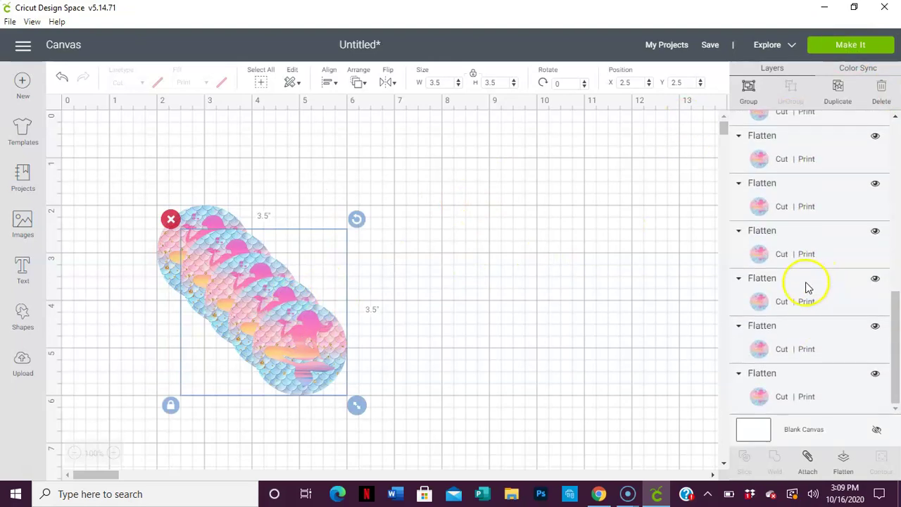
pyautogui.click(852, 45)
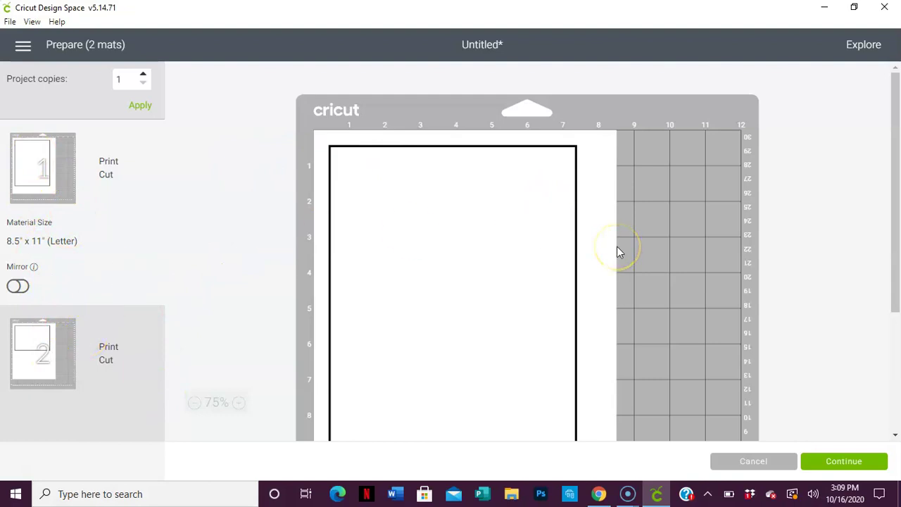
# Check the circle layout on the first mat and continue past the print stage to the base material selection.
pyautogui.scroll(-2, 509, 215)
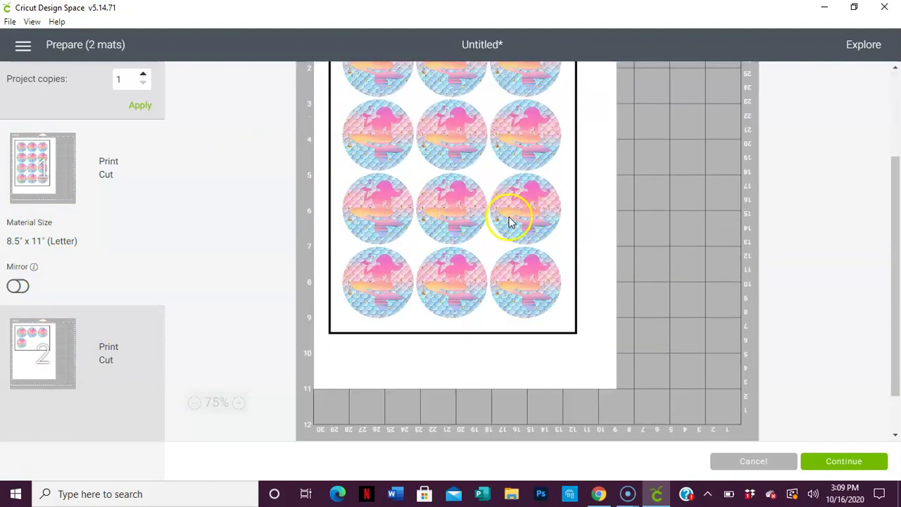
pyautogui.scroll(-1, 509, 222)
pyautogui.scroll(1, 503, 261)
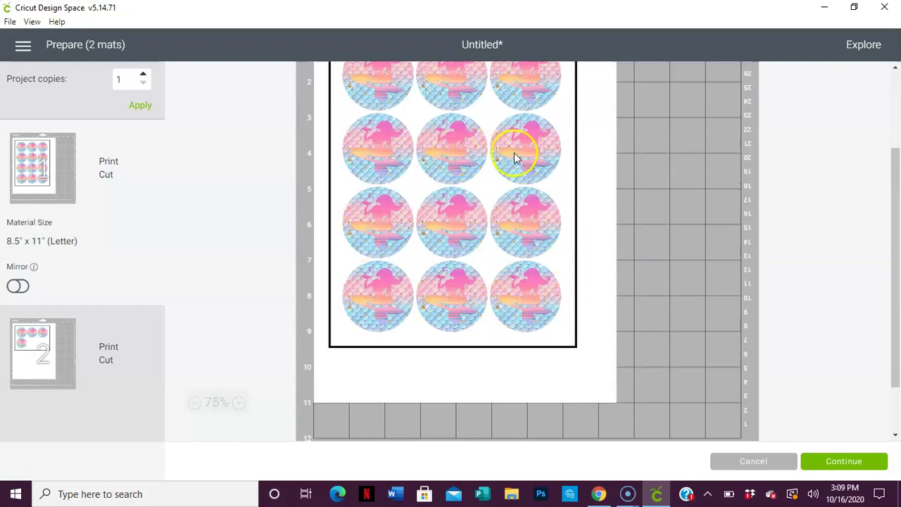
pyautogui.scroll(3, 399, 152)
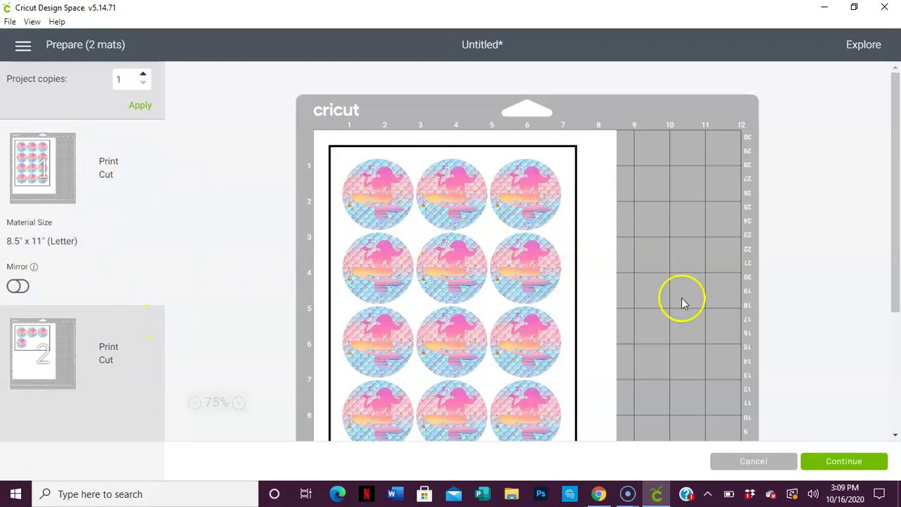
pyautogui.click(856, 463)
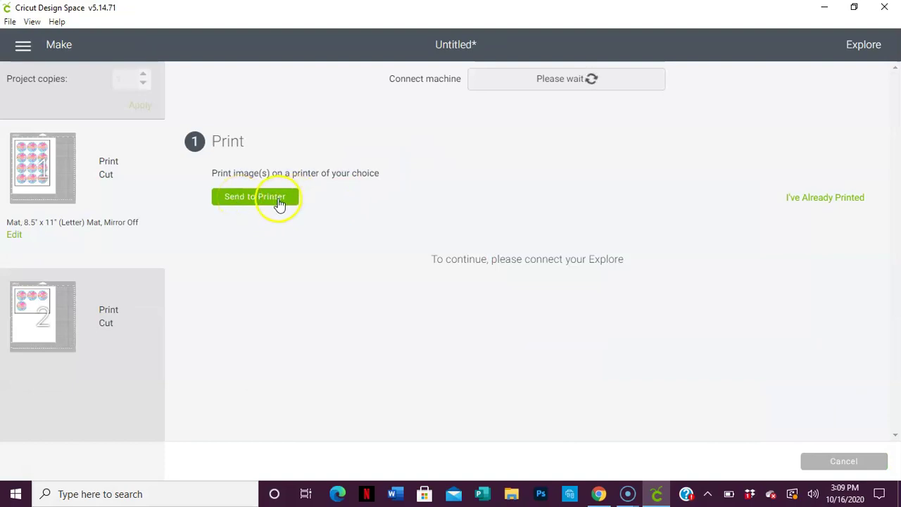
pyautogui.click(817, 199)
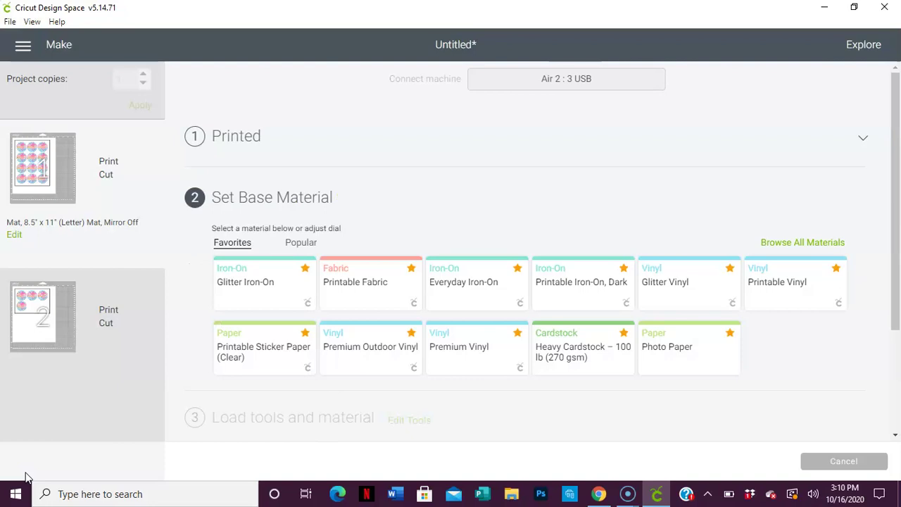
pyautogui.click(258, 142)
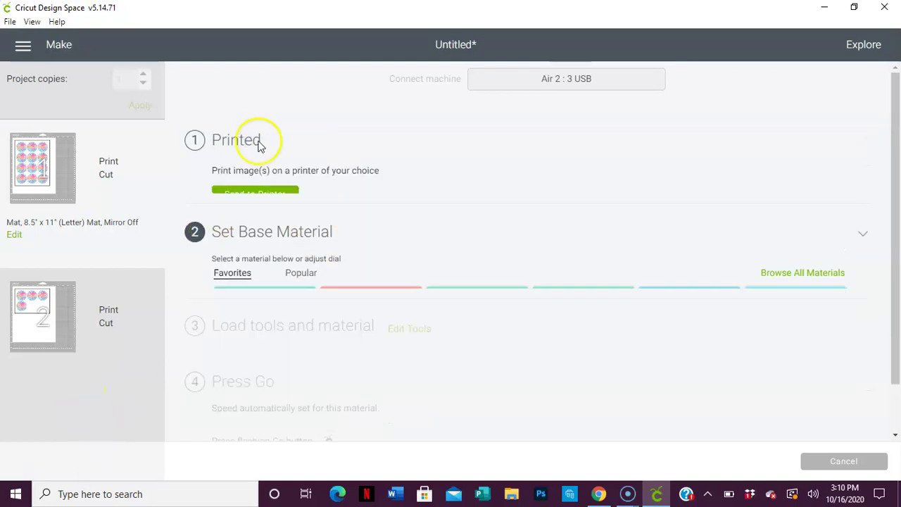
pyautogui.click(282, 197)
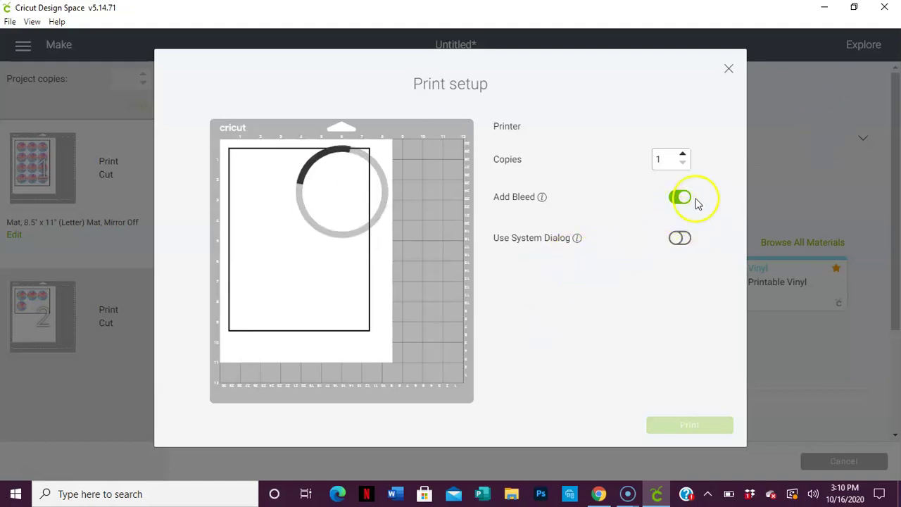
pyautogui.click(685, 240)
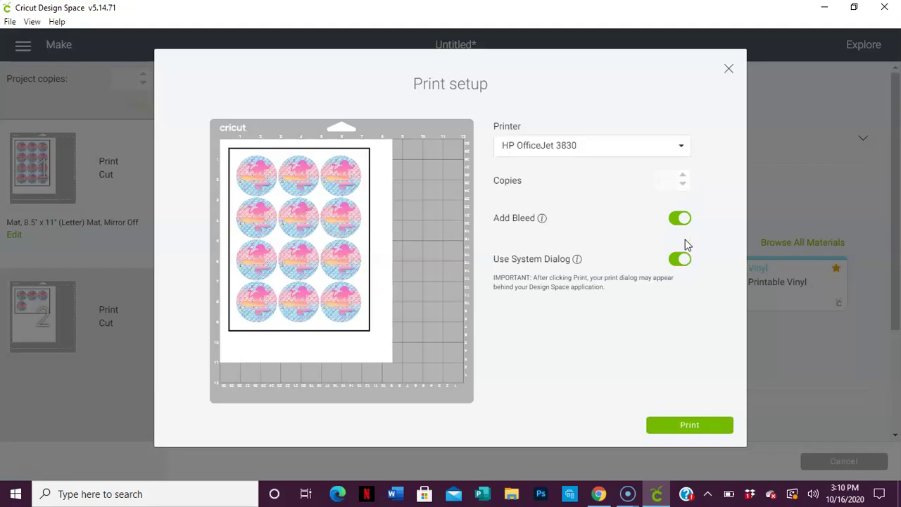
pyautogui.click(709, 434)
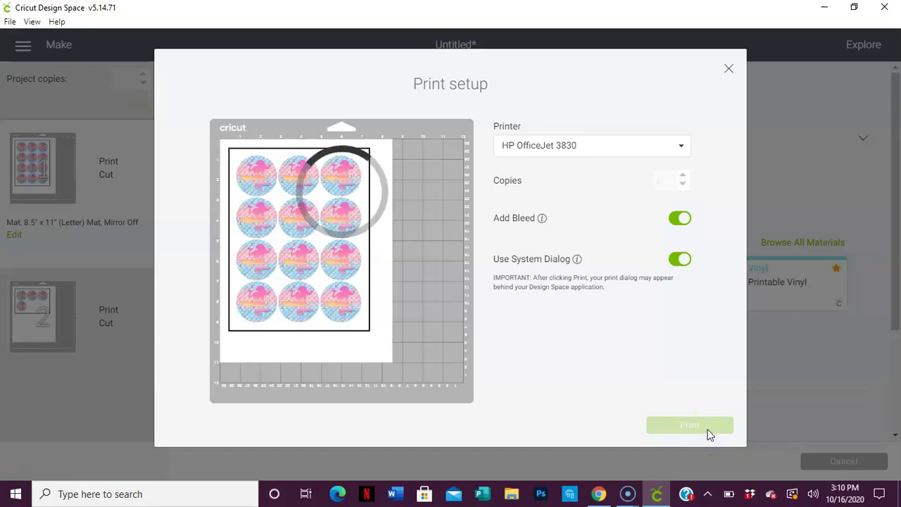
pyautogui.click(653, 154)
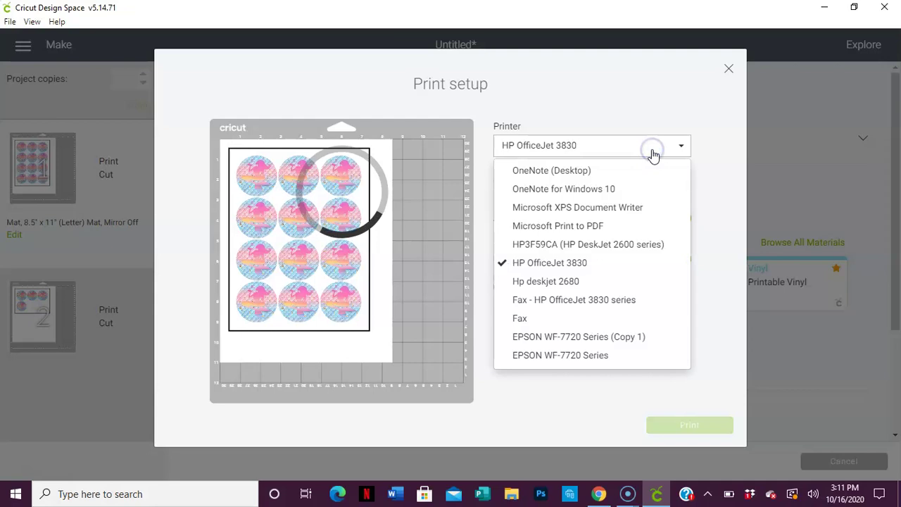
pyautogui.click(653, 153)
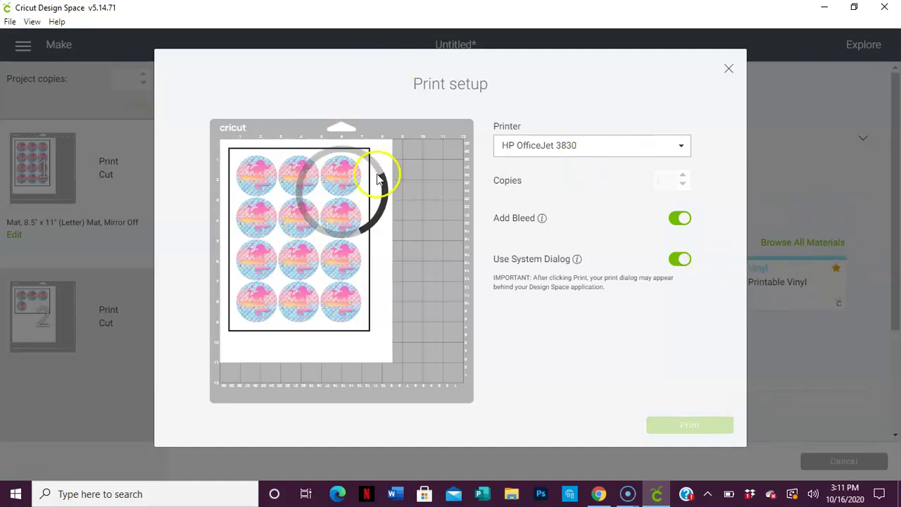
pyautogui.click(730, 70)
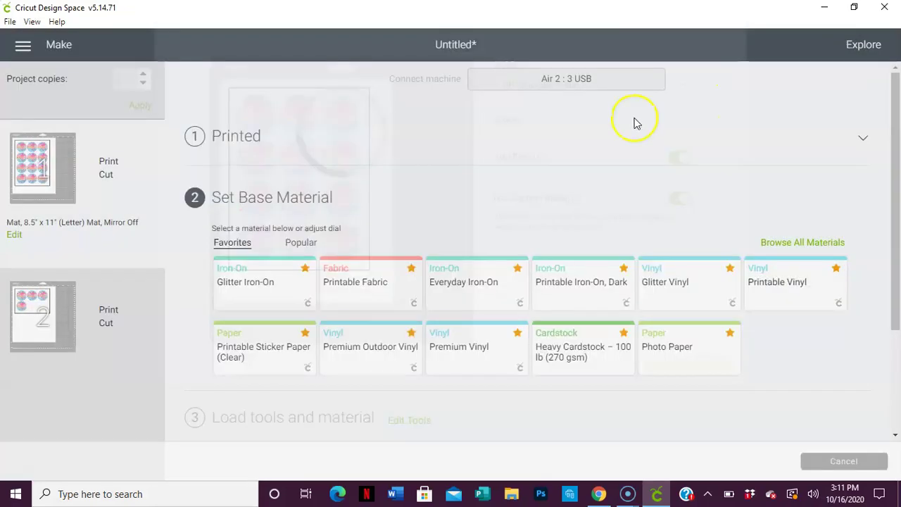
# Send the first mat to print with Use System Dialog enabled and select the HP OfficeJet 3830 as the printer.
pyautogui.click(474, 139)
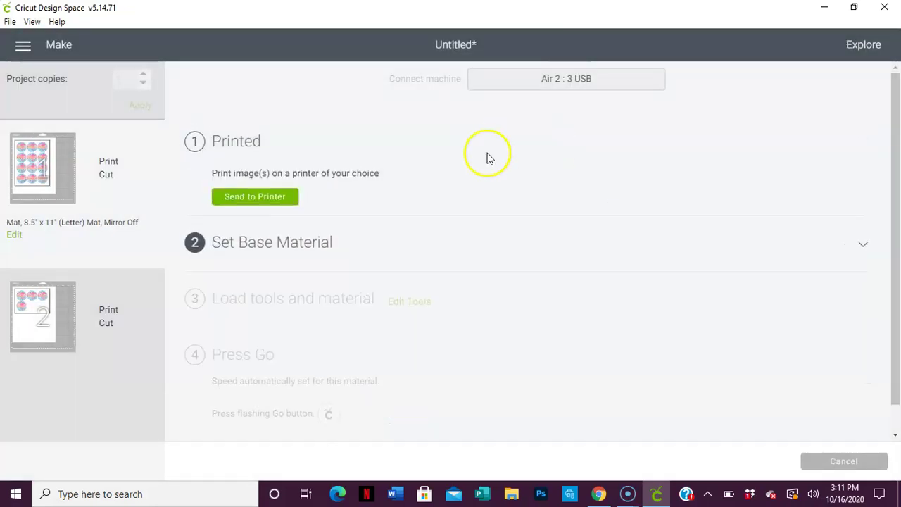
pyautogui.click(287, 200)
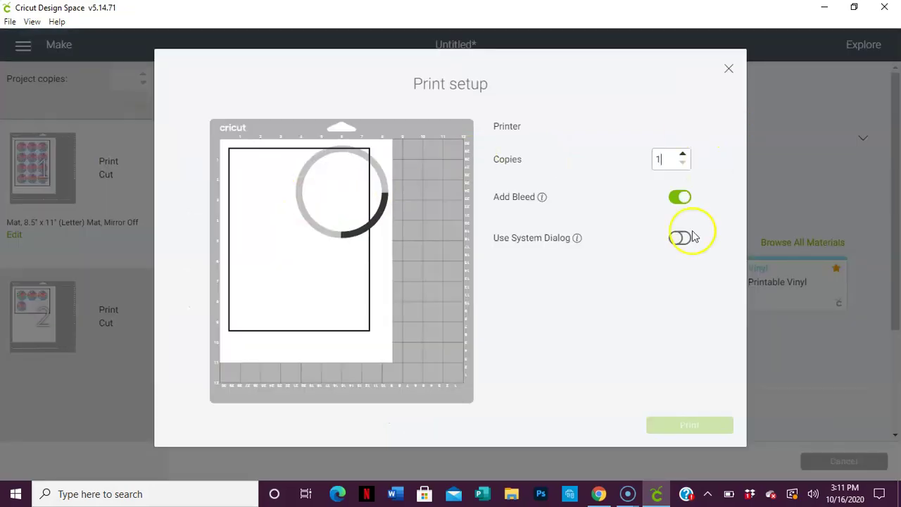
pyautogui.click(681, 238)
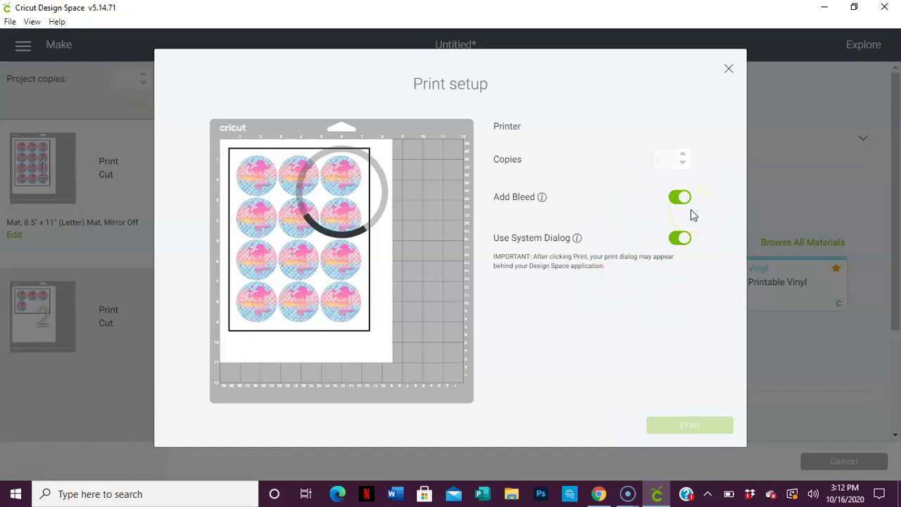
pyautogui.click(688, 426)
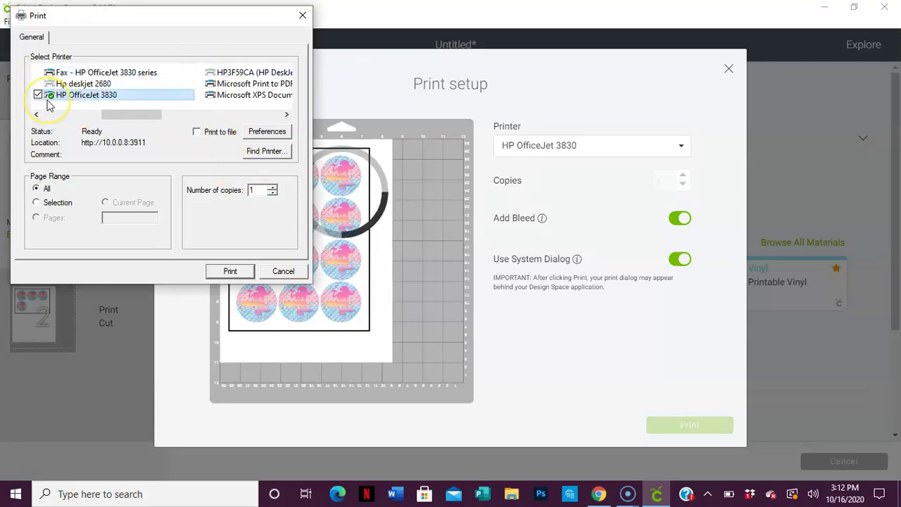
pyautogui.click(109, 103)
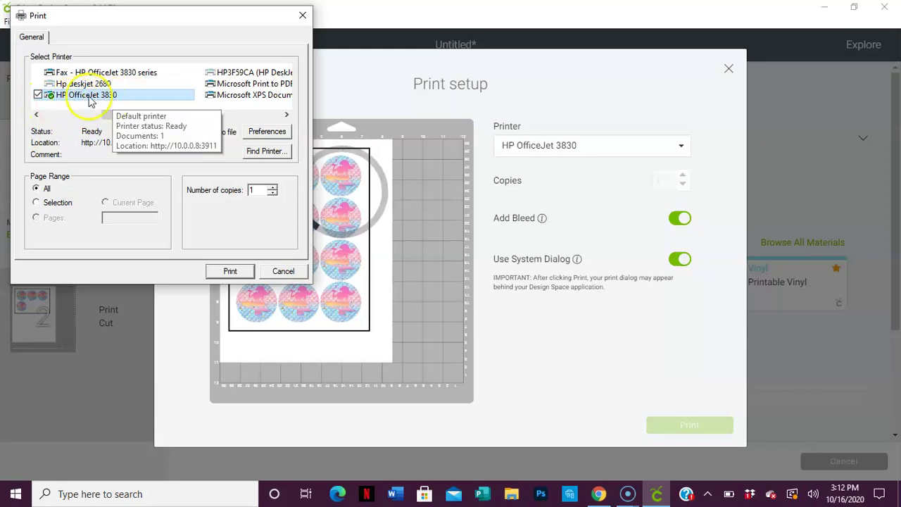
# Set the printer preferences to the Other Photo Inkjet Papers paper type with Borderless off.
pyautogui.click(267, 132)
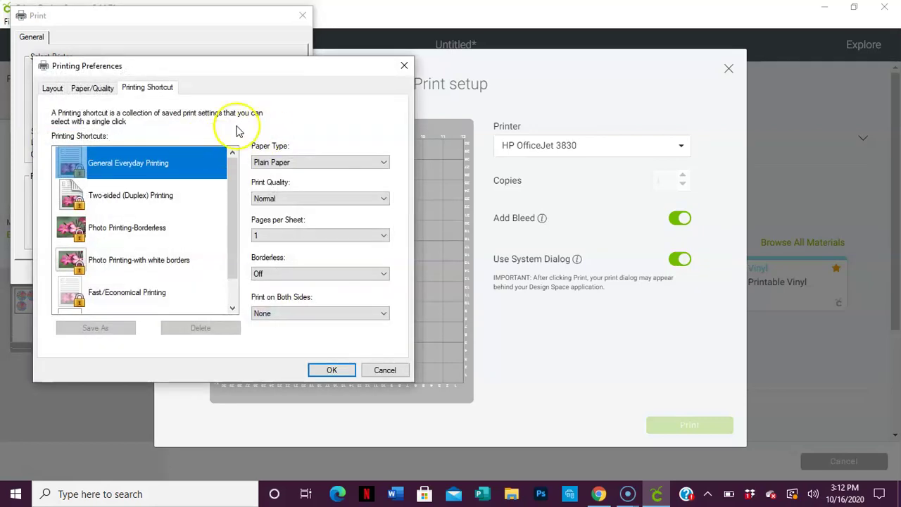
pyautogui.click(298, 164)
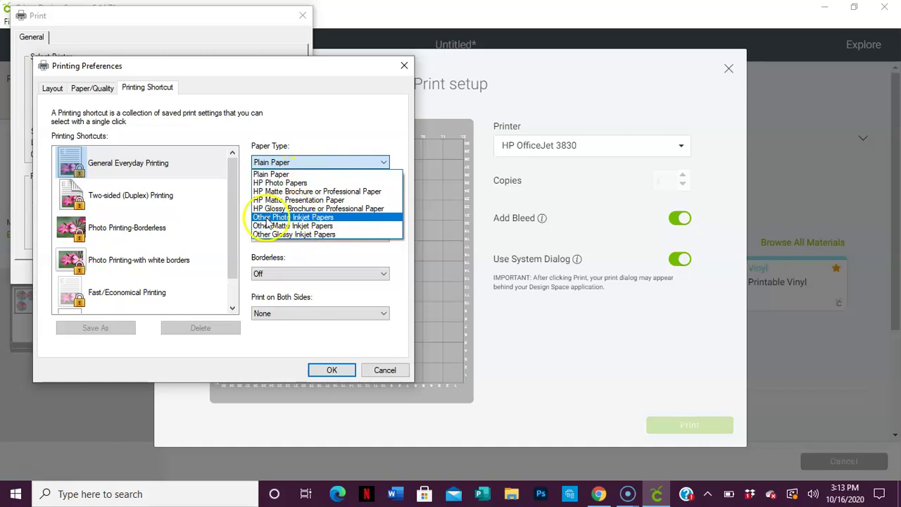
pyautogui.click(306, 217)
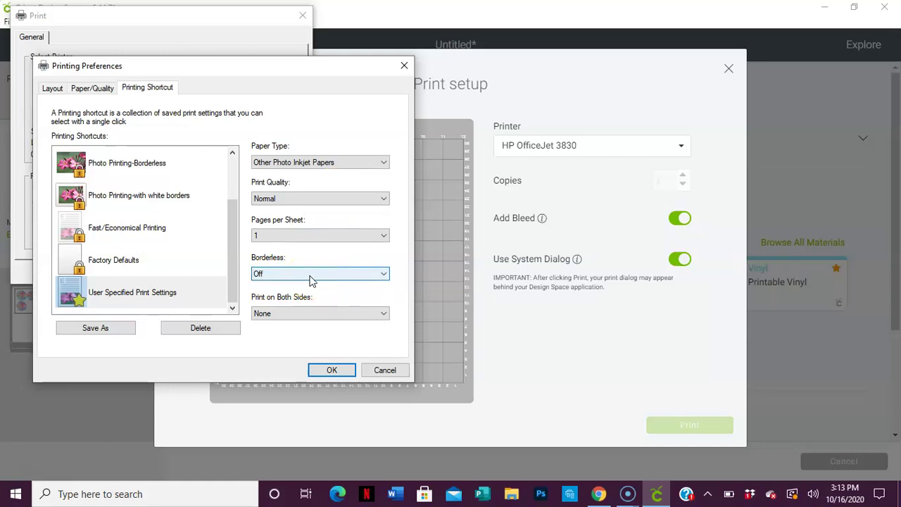
pyautogui.click(274, 297)
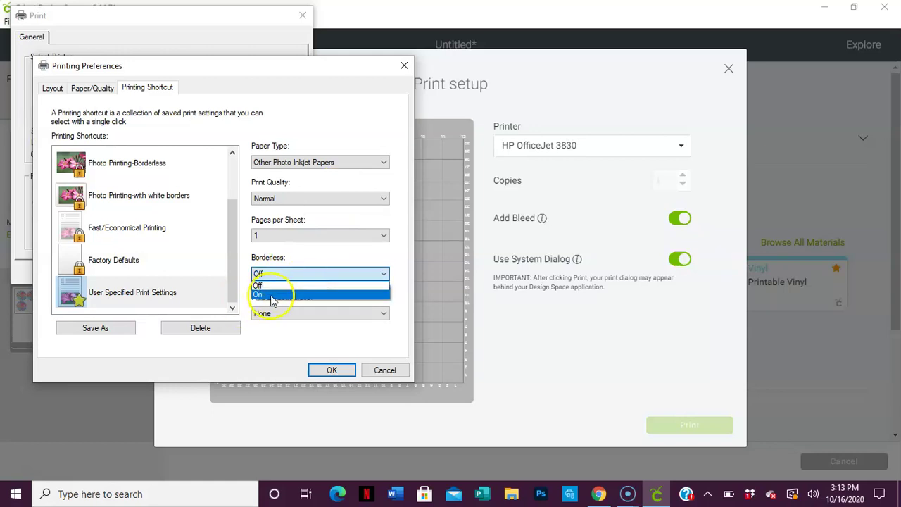
pyautogui.click(276, 275)
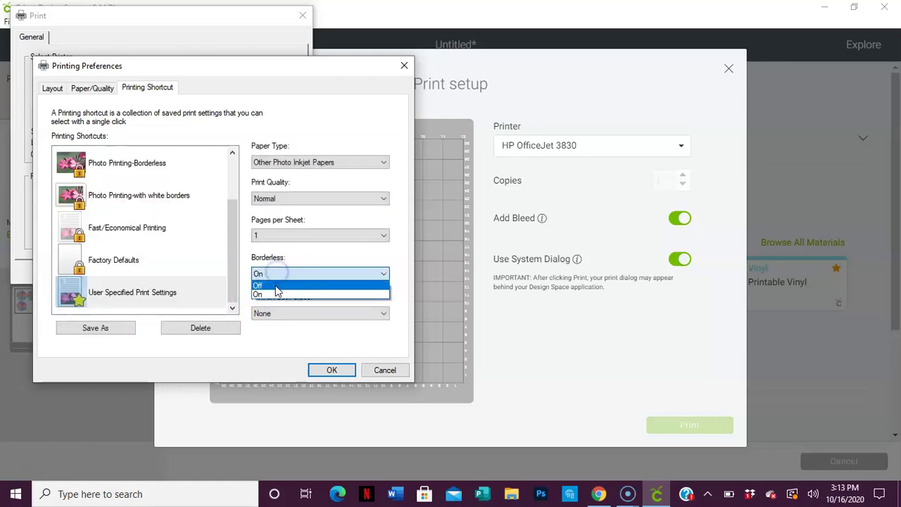
pyautogui.click(277, 285)
pyautogui.click(329, 369)
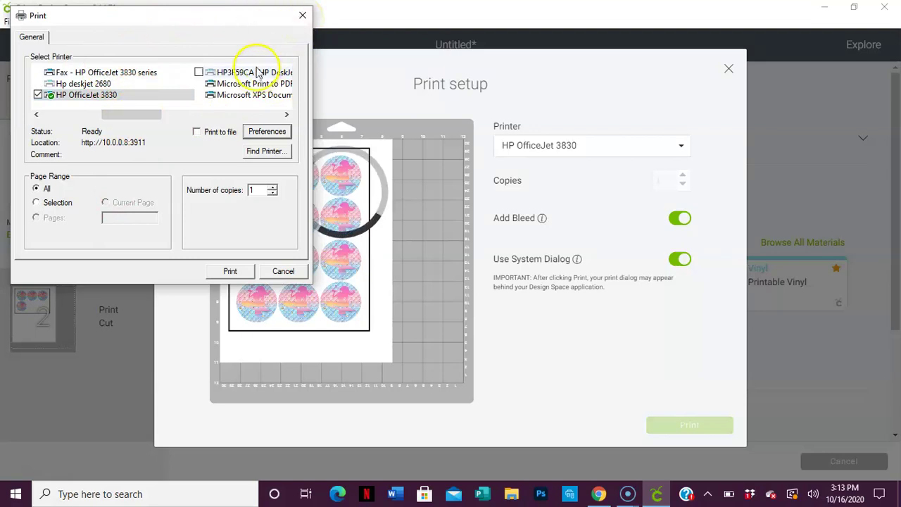
# Close the system print dialogs and the print setup without printing.
pyautogui.click(302, 15)
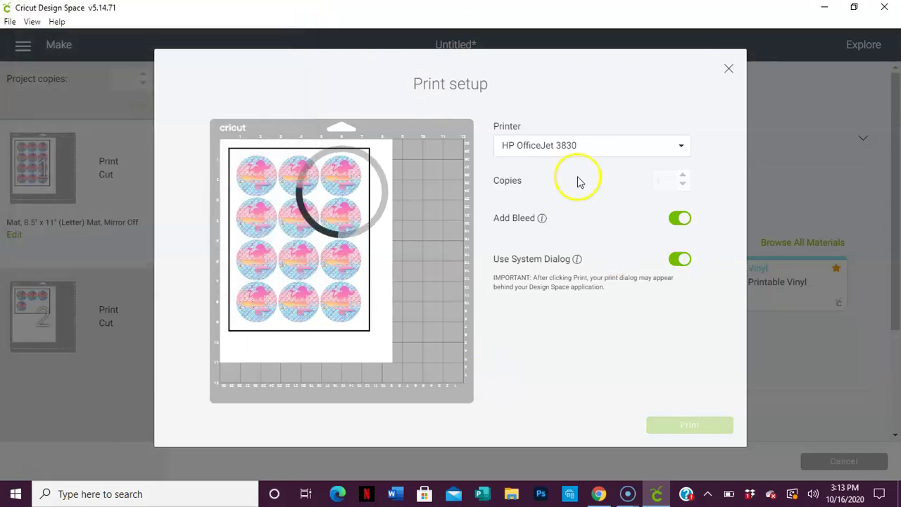
pyautogui.click(729, 68)
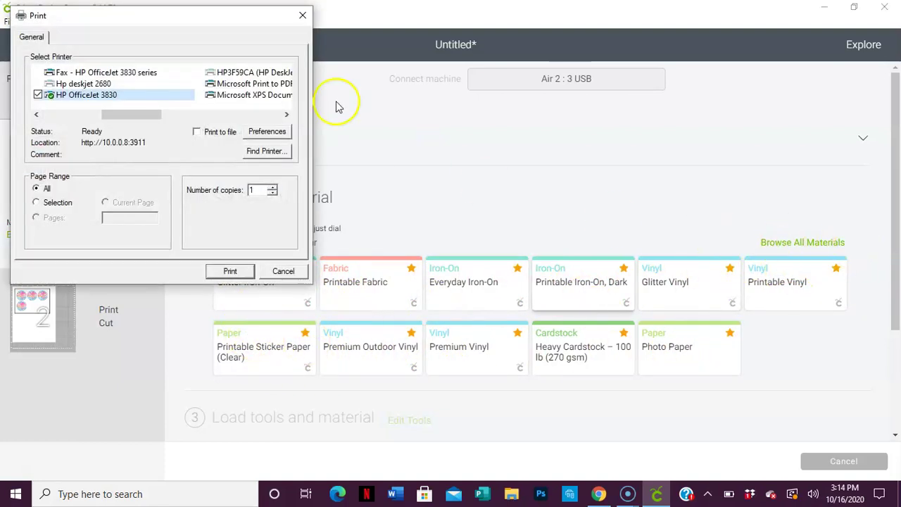
pyautogui.click(300, 17)
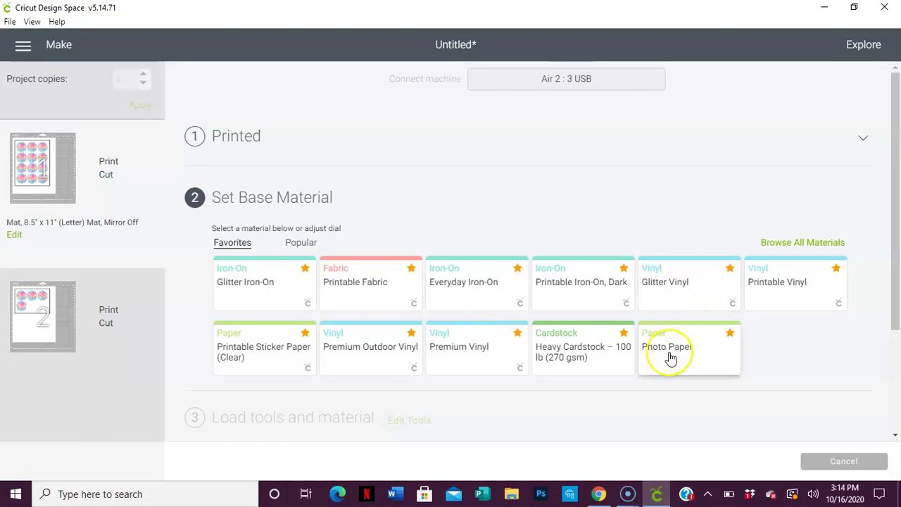
# Look through the full list of compatible materials, from Art Board to Other, and close it without choosing one.
pyautogui.click(787, 242)
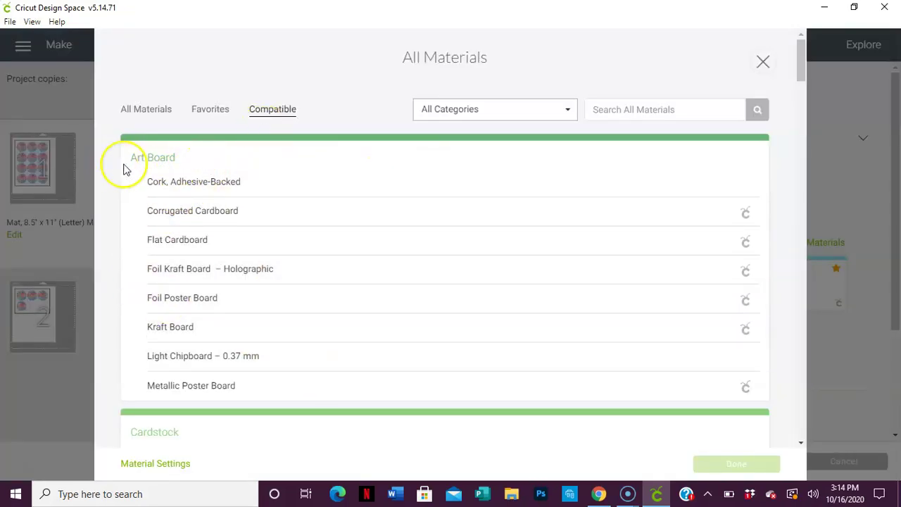
pyautogui.scroll(-5, 201, 204)
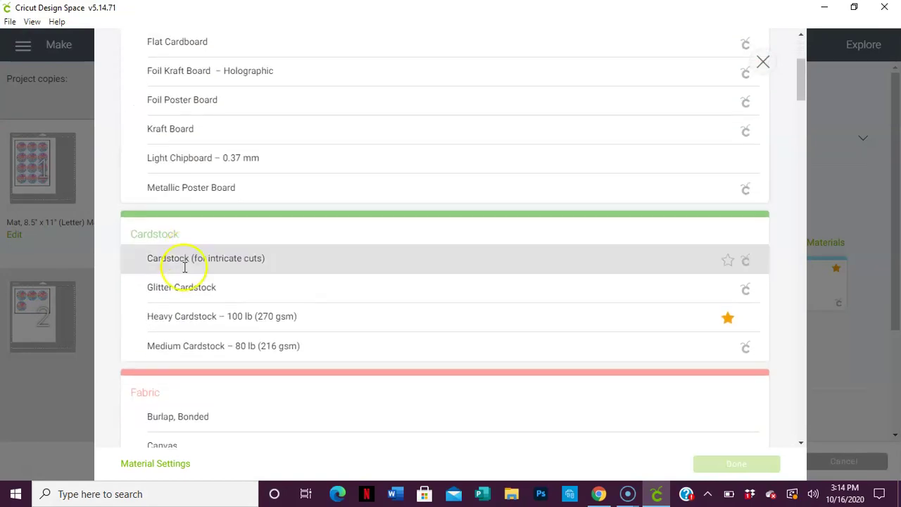
pyautogui.scroll(-5, 224, 331)
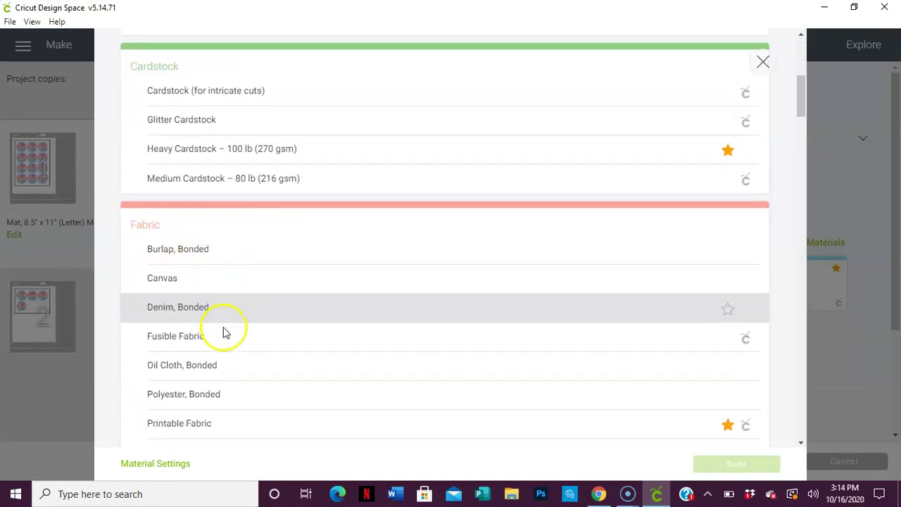
pyautogui.scroll(-3, 169, 352)
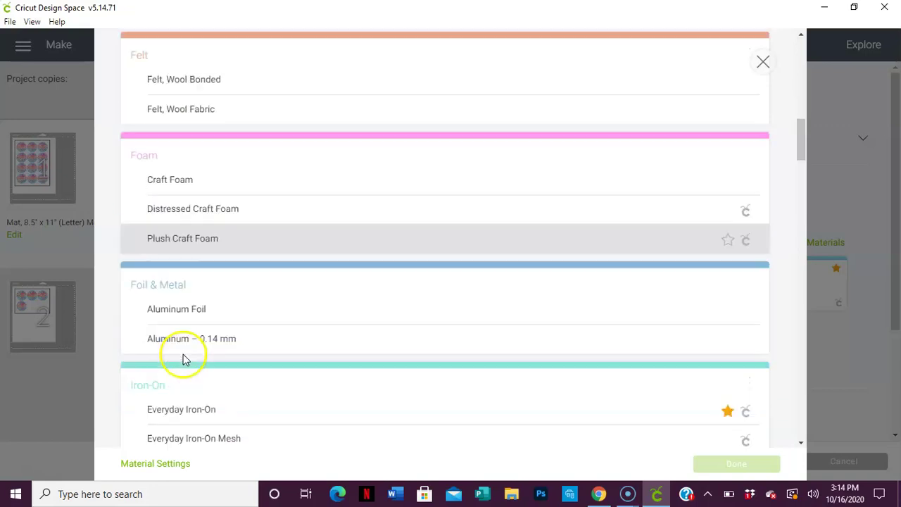
pyautogui.scroll(-3, 181, 285)
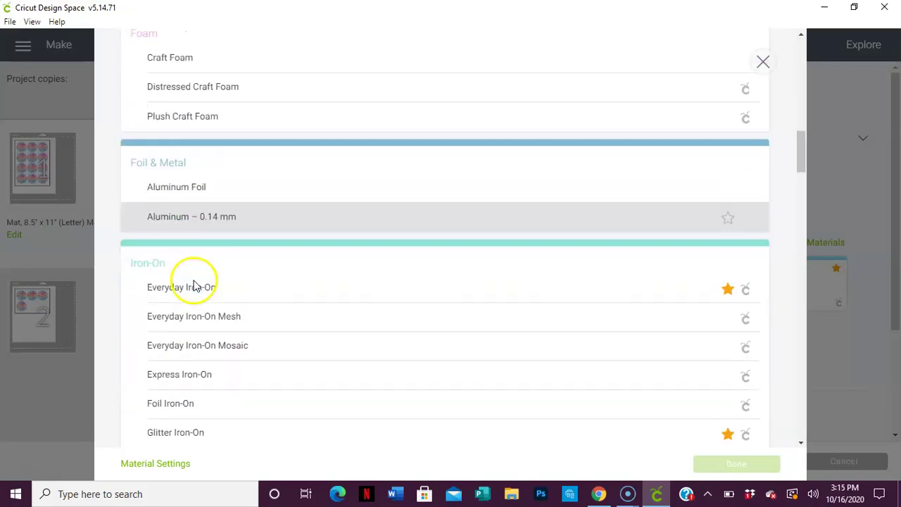
pyautogui.scroll(-7, 141, 292)
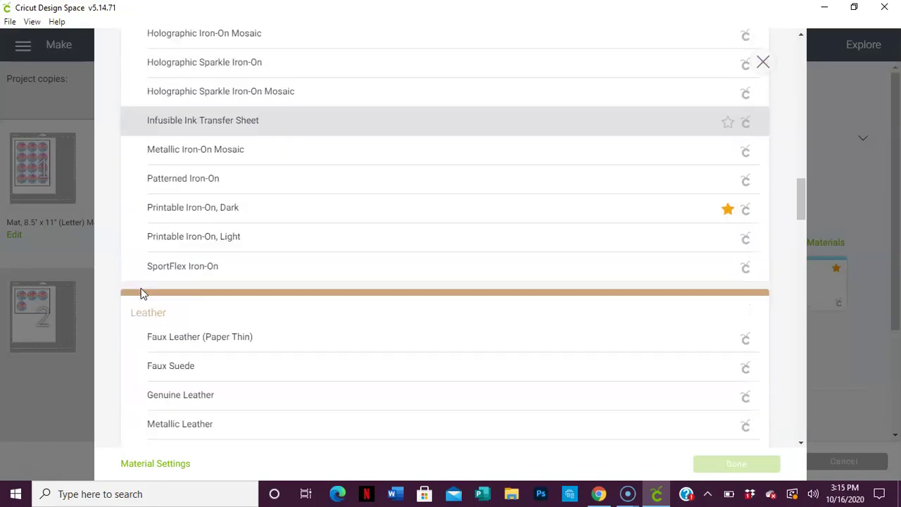
pyautogui.scroll(-4, 165, 323)
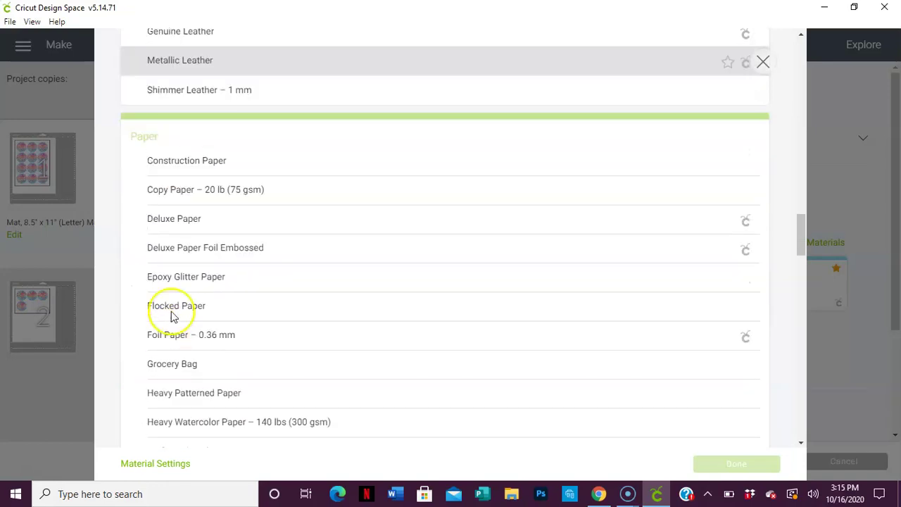
pyautogui.scroll(-3, 181, 368)
pyautogui.scroll(-9, 181, 387)
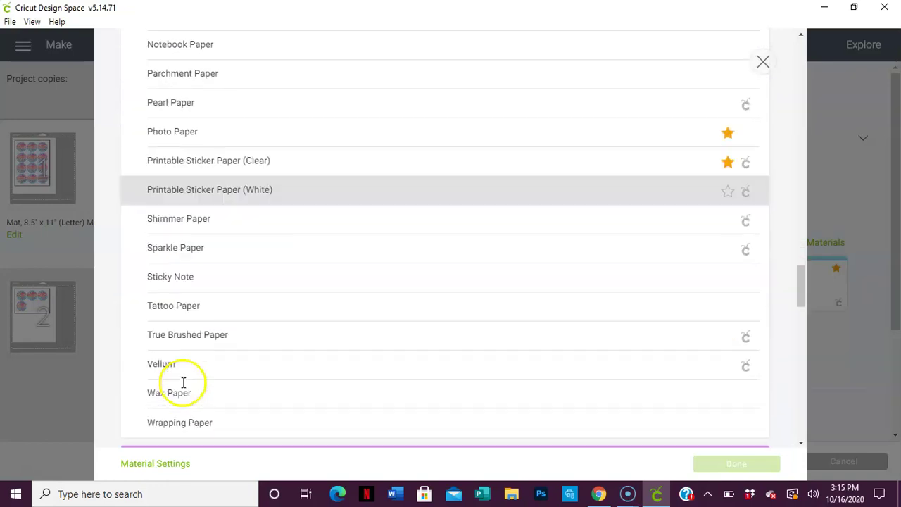
pyautogui.scroll(-9, 186, 324)
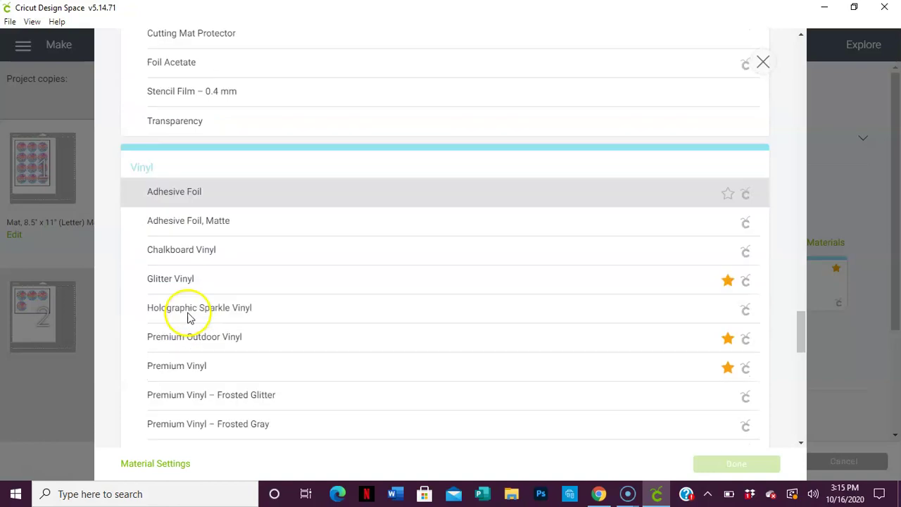
pyautogui.scroll(-5, 187, 317)
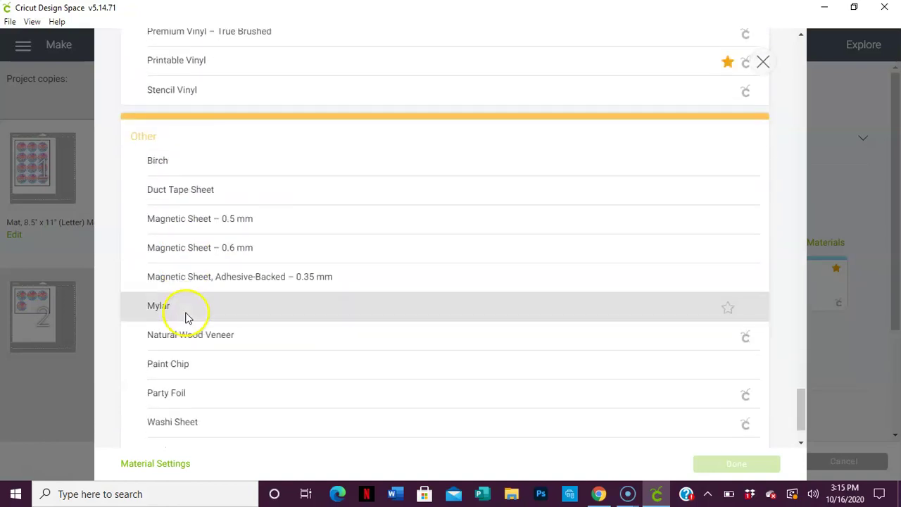
pyautogui.scroll(-1, 194, 387)
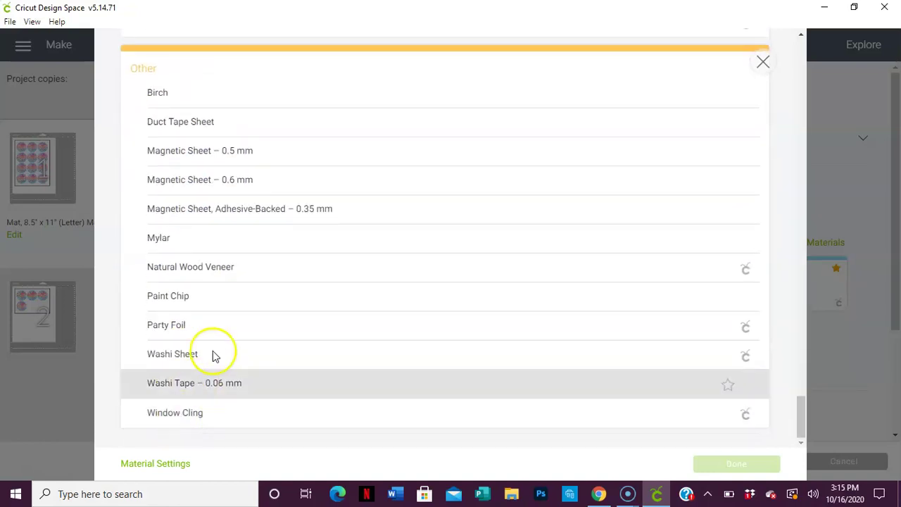
pyautogui.scroll(18, 229, 376)
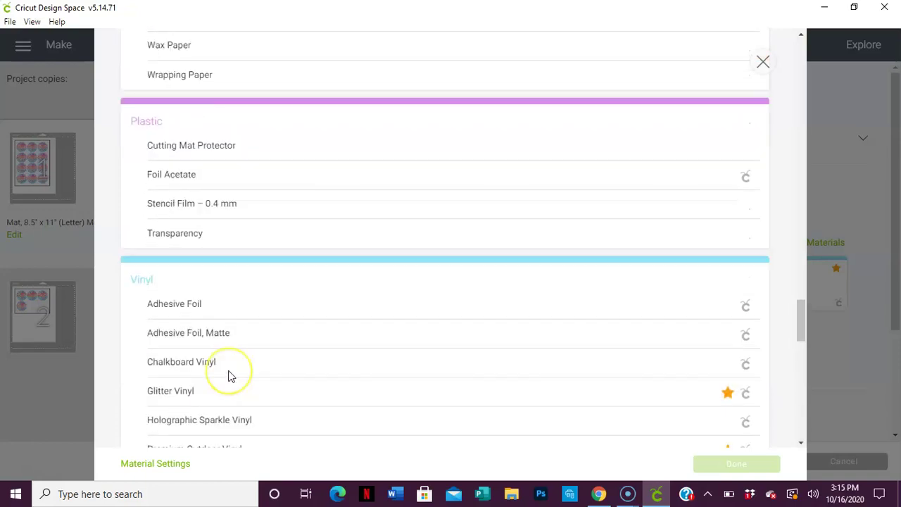
pyautogui.scroll(6, 228, 375)
pyautogui.scroll(6, 229, 375)
pyautogui.scroll(12, 228, 375)
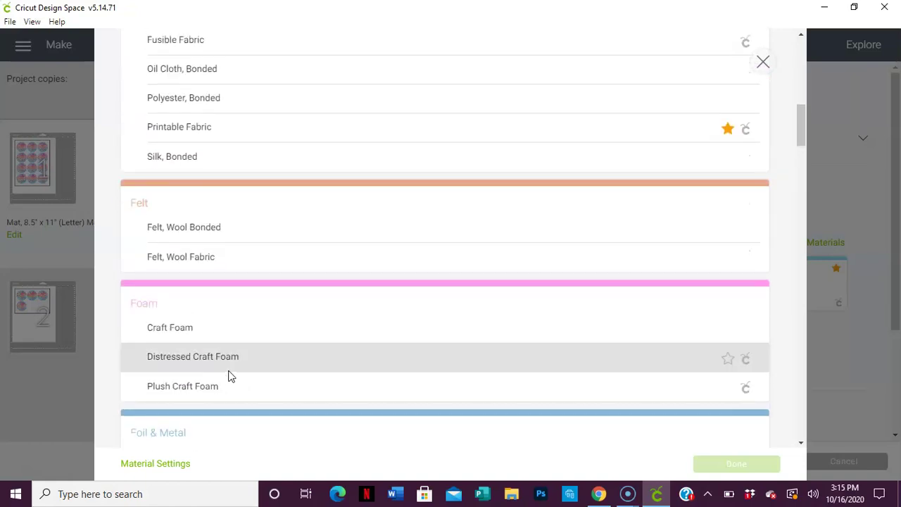
pyautogui.scroll(12, 228, 376)
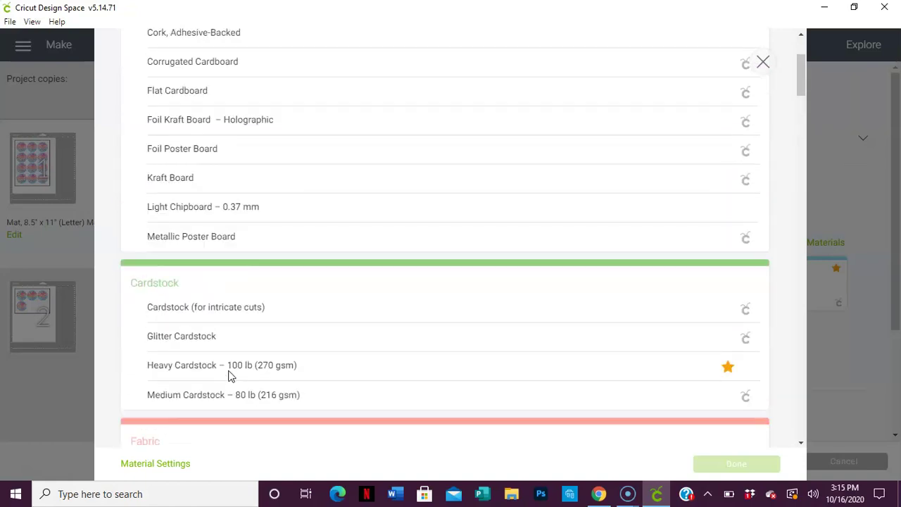
pyautogui.scroll(-3, 220, 350)
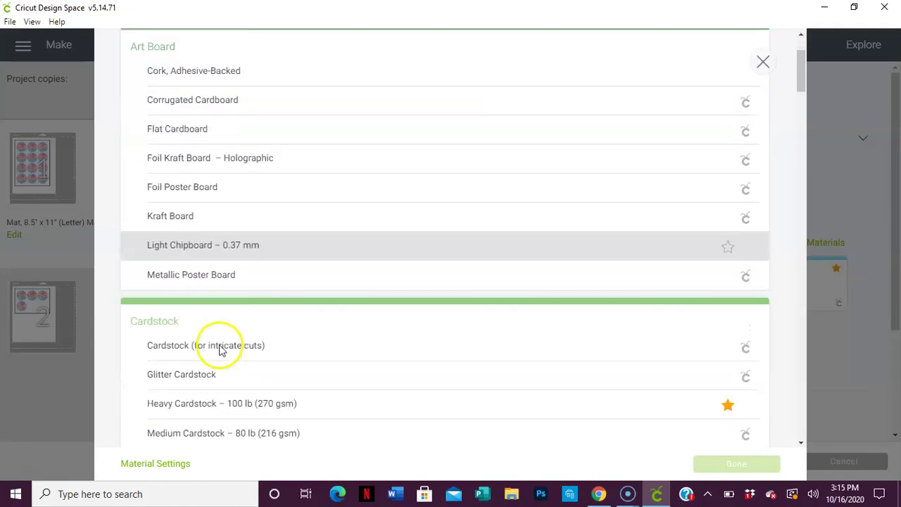
pyautogui.scroll(3, 447, 209)
pyautogui.click(760, 62)
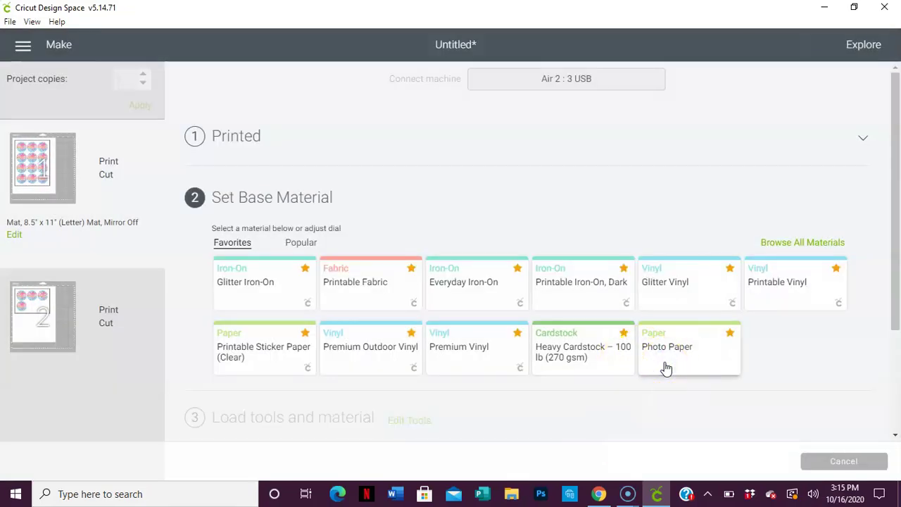
# Choose Photo Paper from the favorites as the base material and set its pressure to More.
pyautogui.click(666, 367)
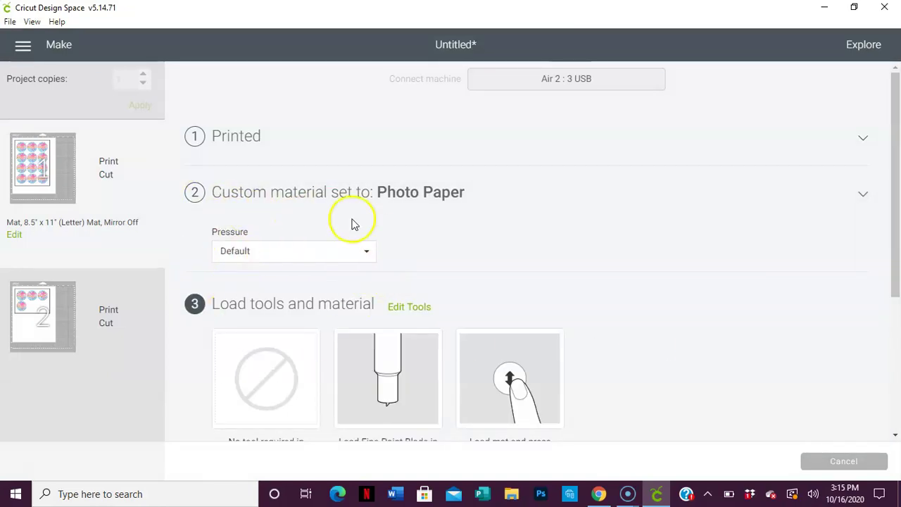
pyautogui.click(280, 251)
pyautogui.click(257, 278)
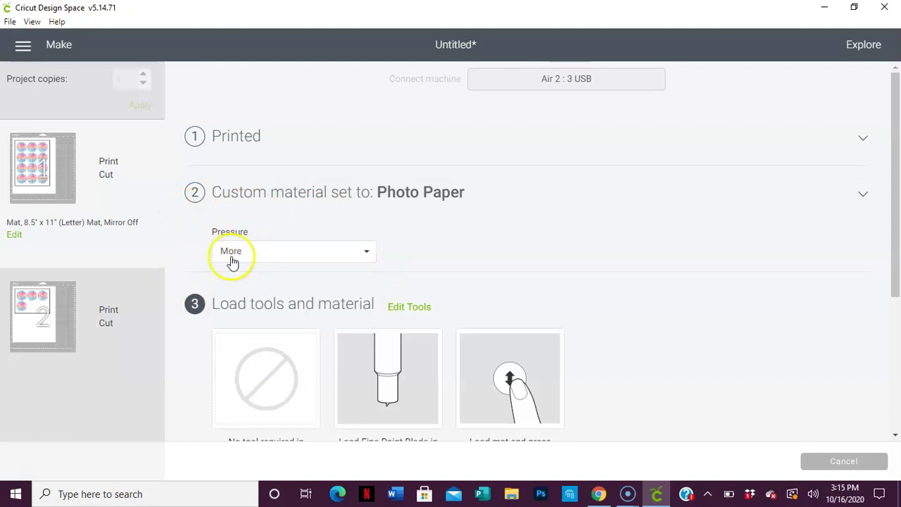
# Try the Default pressure for Photo Paper, and settle on Less as the pressure setting.
pyautogui.click(275, 254)
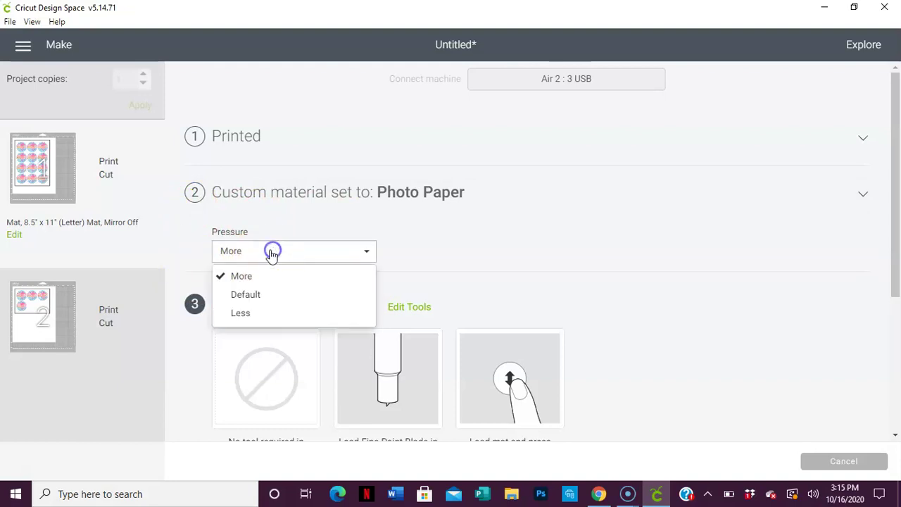
pyautogui.click(274, 295)
pyautogui.click(283, 254)
pyautogui.click(275, 312)
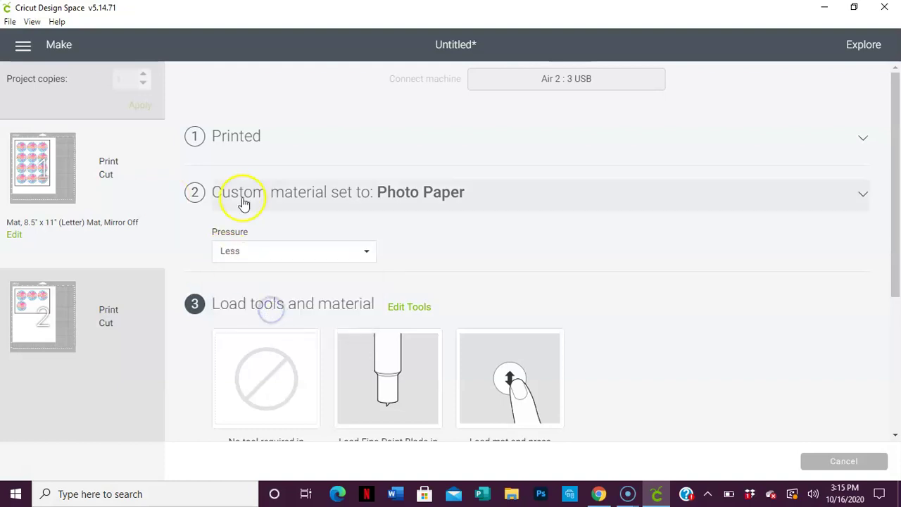
pyautogui.click(261, 250)
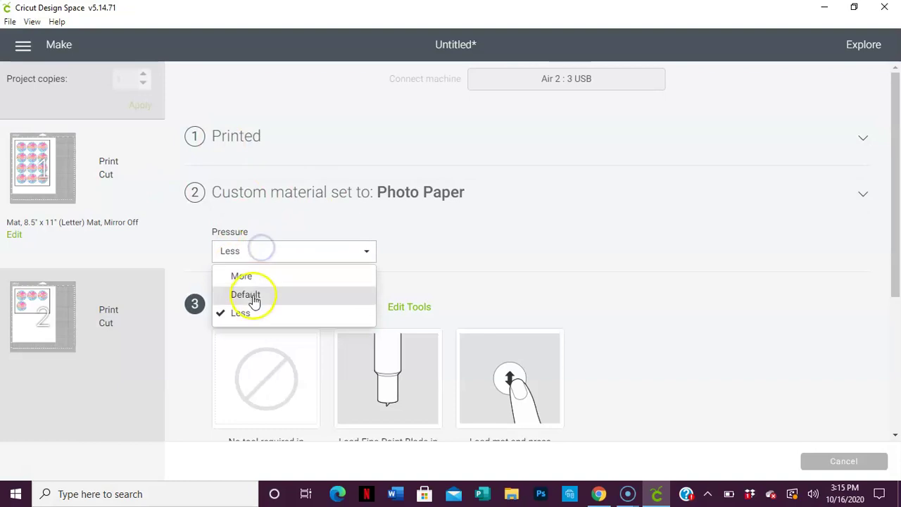
pyautogui.click(284, 217)
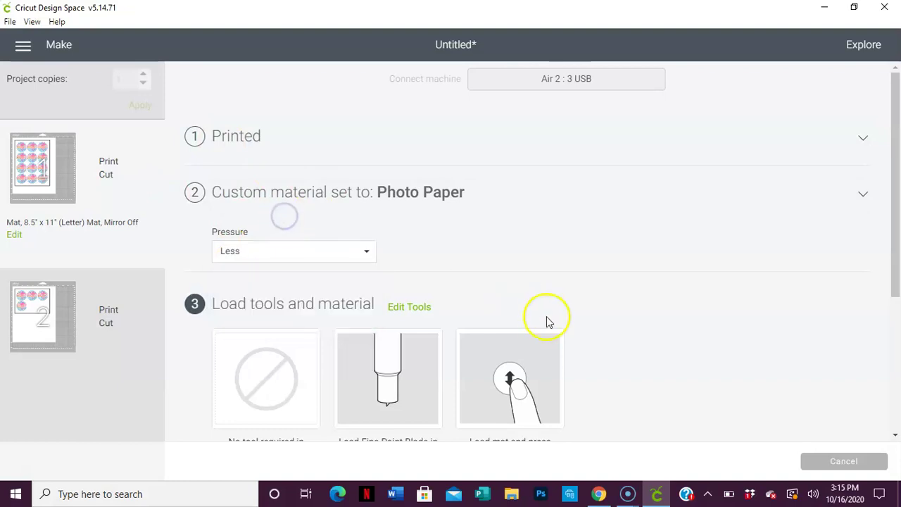
# Review the tool and material loading instructions for the first mat and reopen the Photo Paper pressure choices.
pyautogui.scroll(-3, 443, 253)
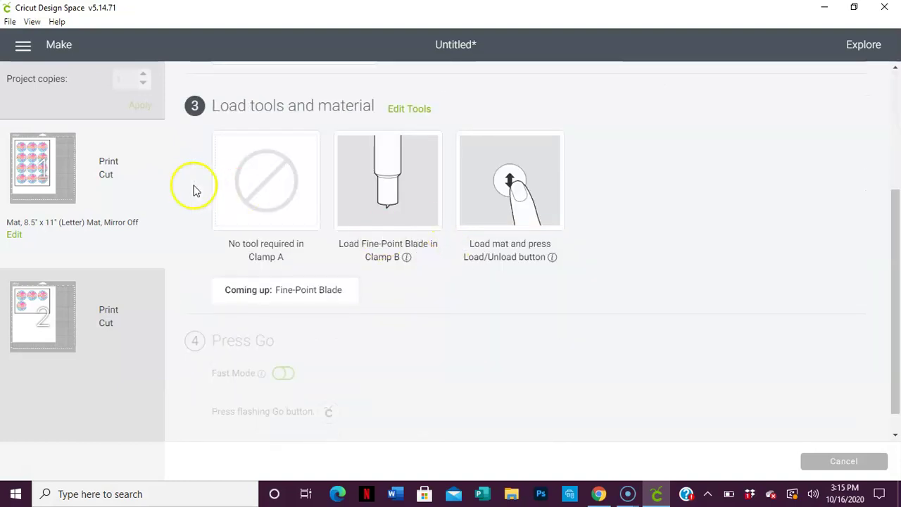
pyautogui.scroll(3, 215, 176)
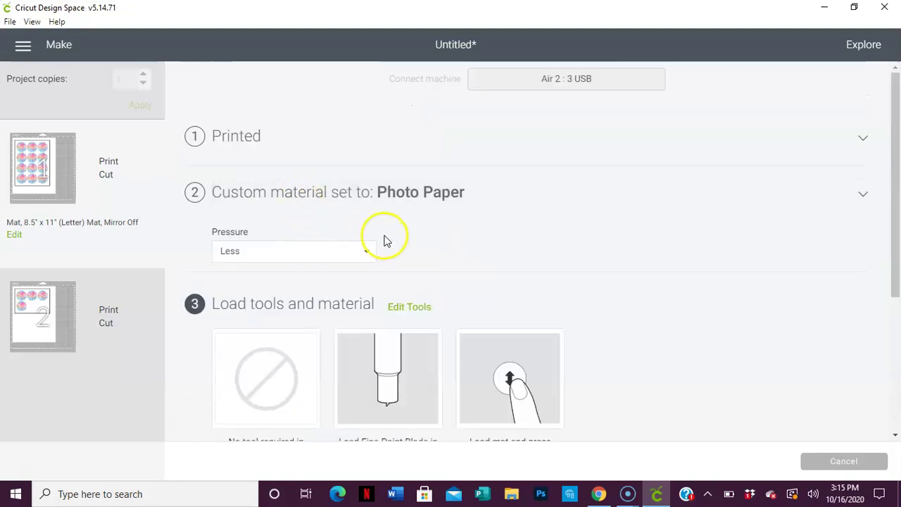
pyautogui.click(364, 260)
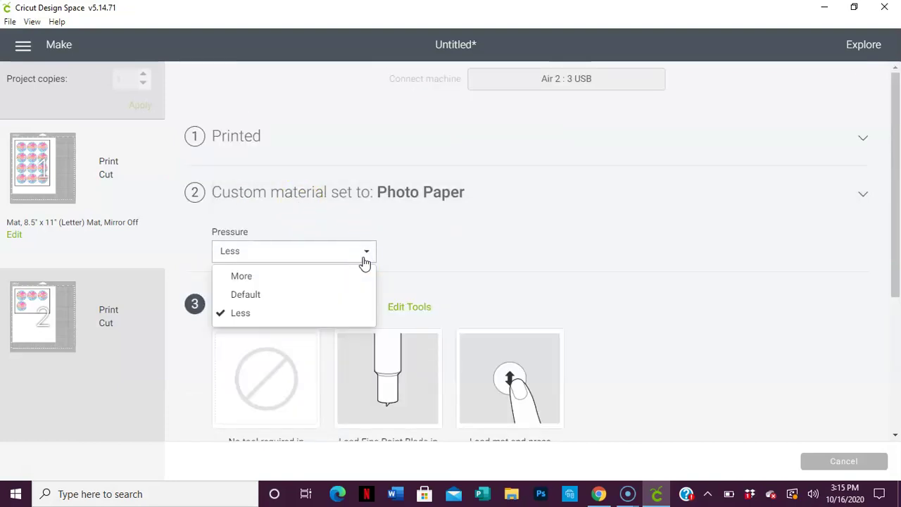